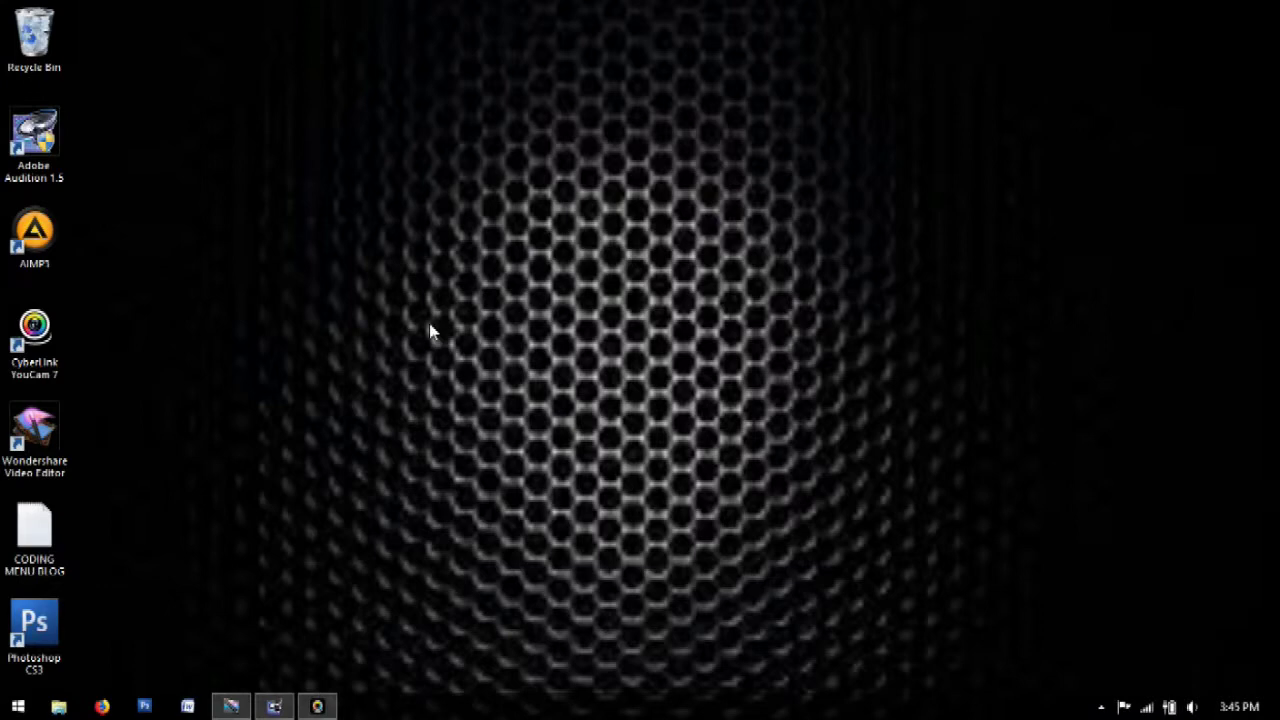
{"action": "right_click", "coordinate": [429, 323]}
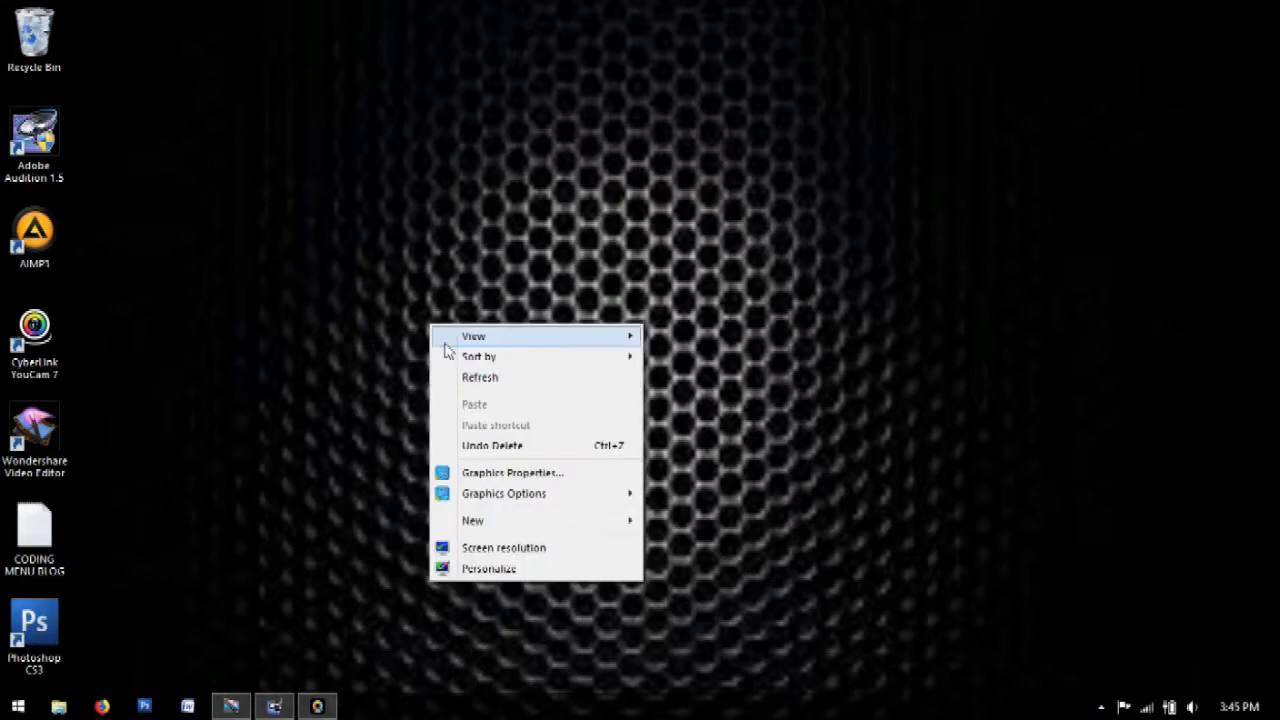
{"action": "left_click", "coordinate": [472, 378]}
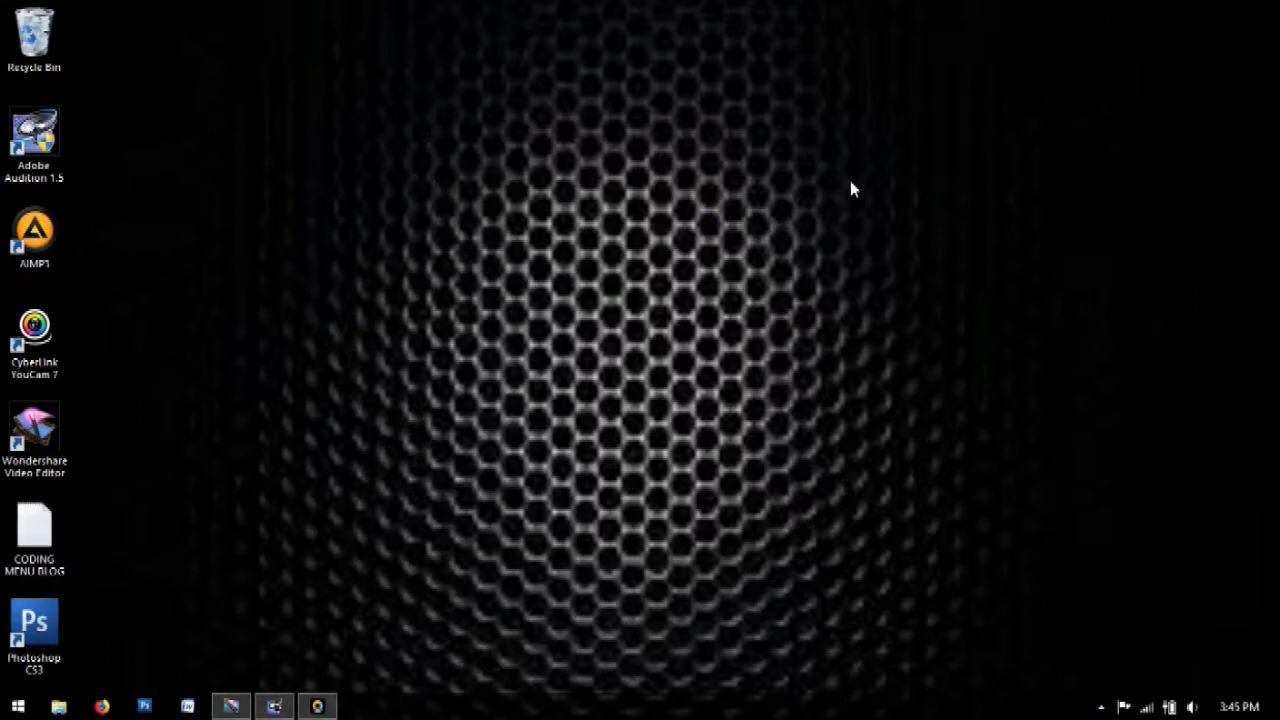
{"action": "right_click", "coordinate": [1058, 450]}
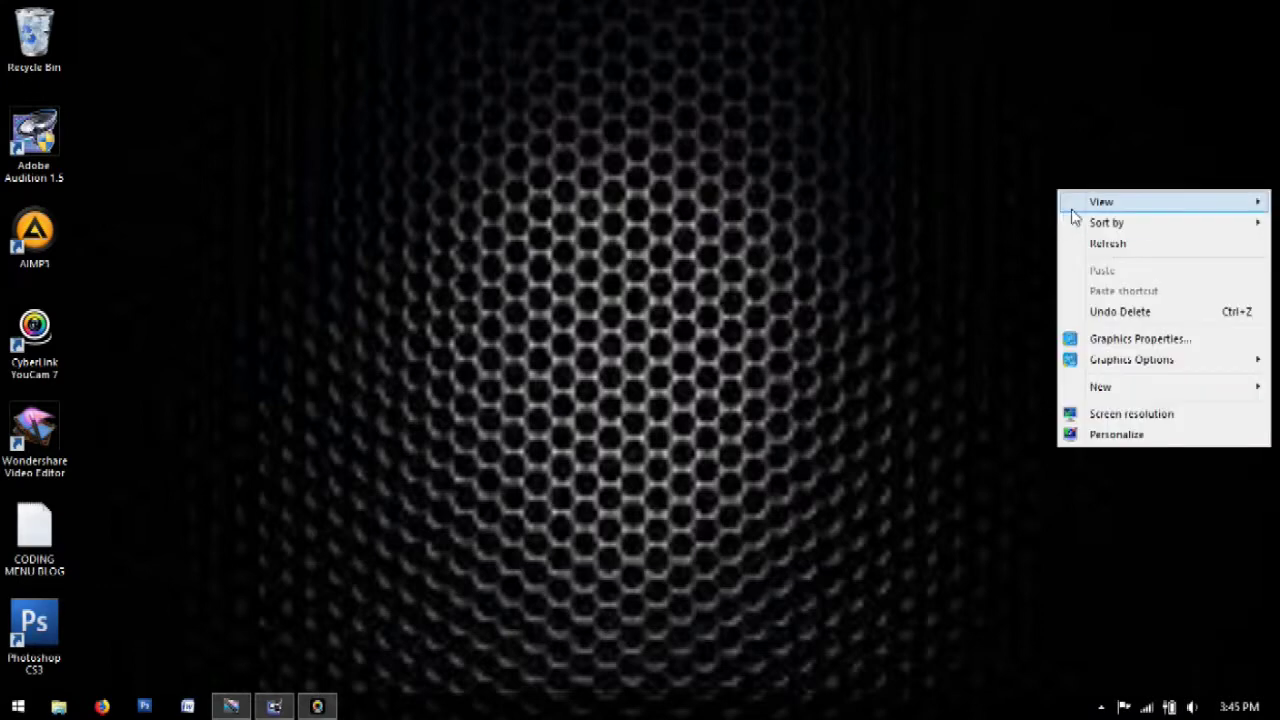
{"action": "left_click", "coordinate": [1082, 245]}
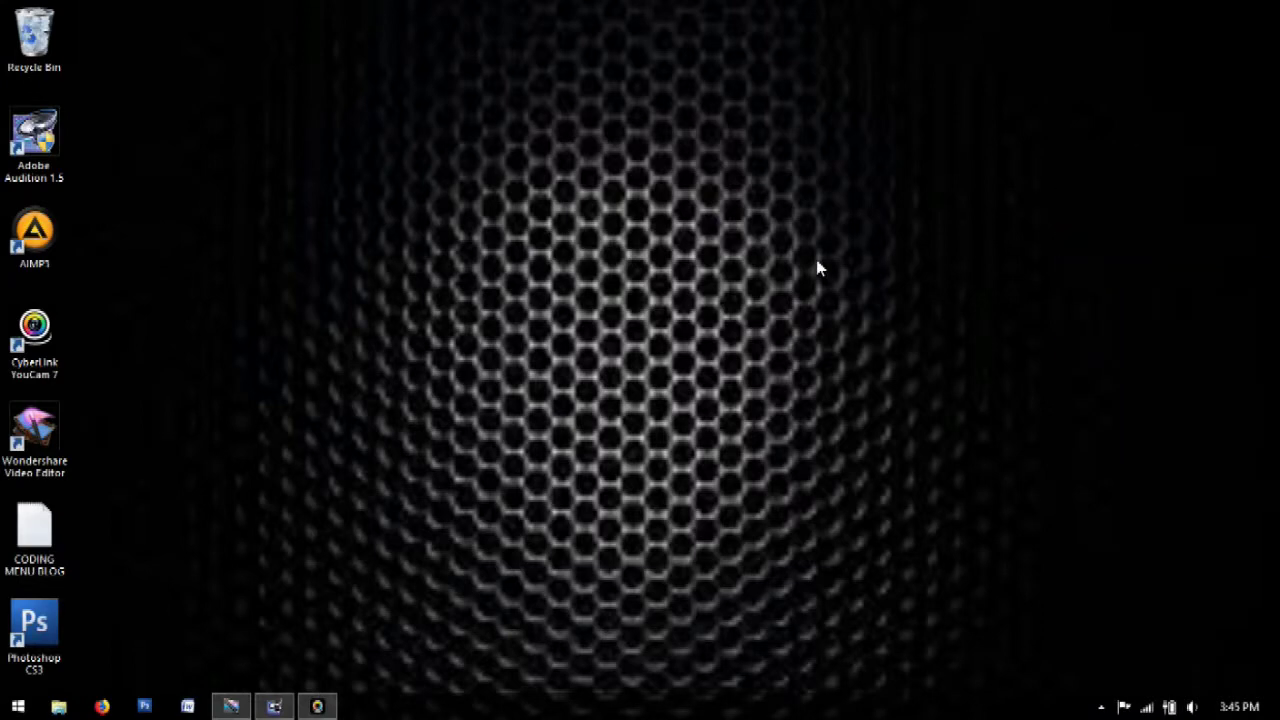
{"action": "right_click", "coordinate": [612, 316]}
{"action": "left_click", "coordinate": [645, 364]}
Switch to Adobe Audition to look over its effect categories, and return to the desktop.
{"action": "left_click", "coordinate": [260, 707]}
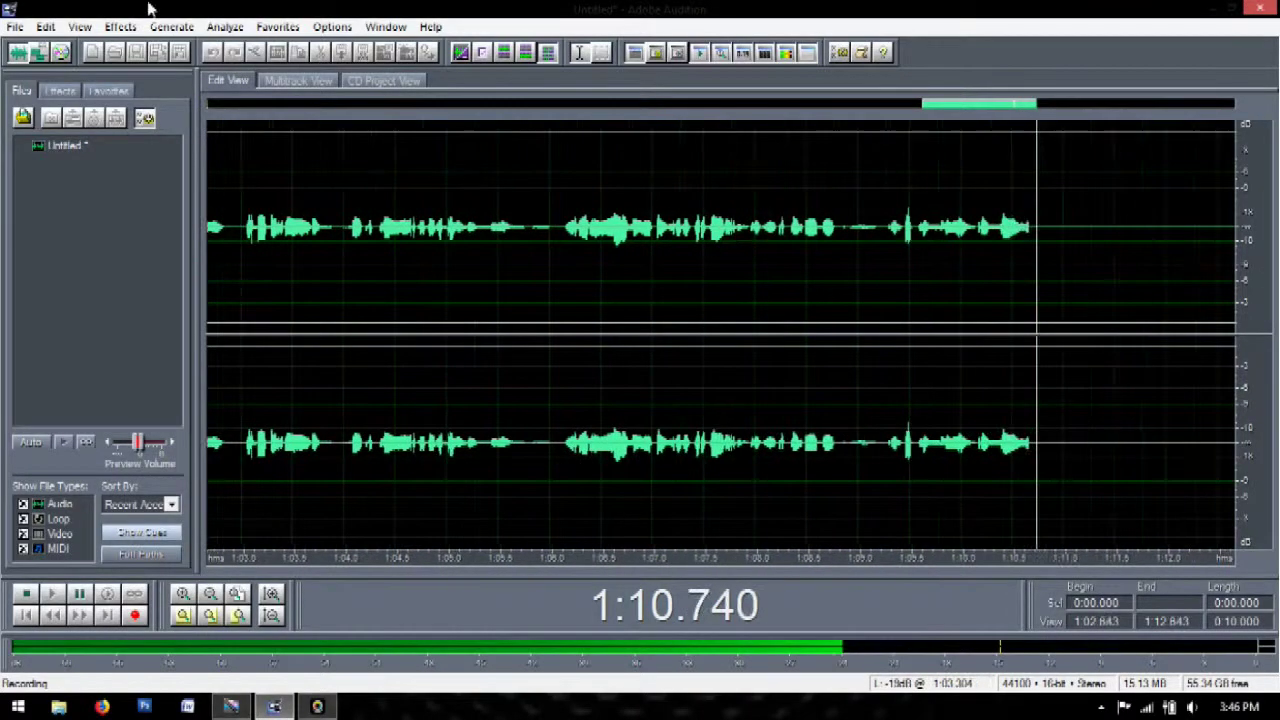
{"action": "left_click", "coordinate": [120, 26]}
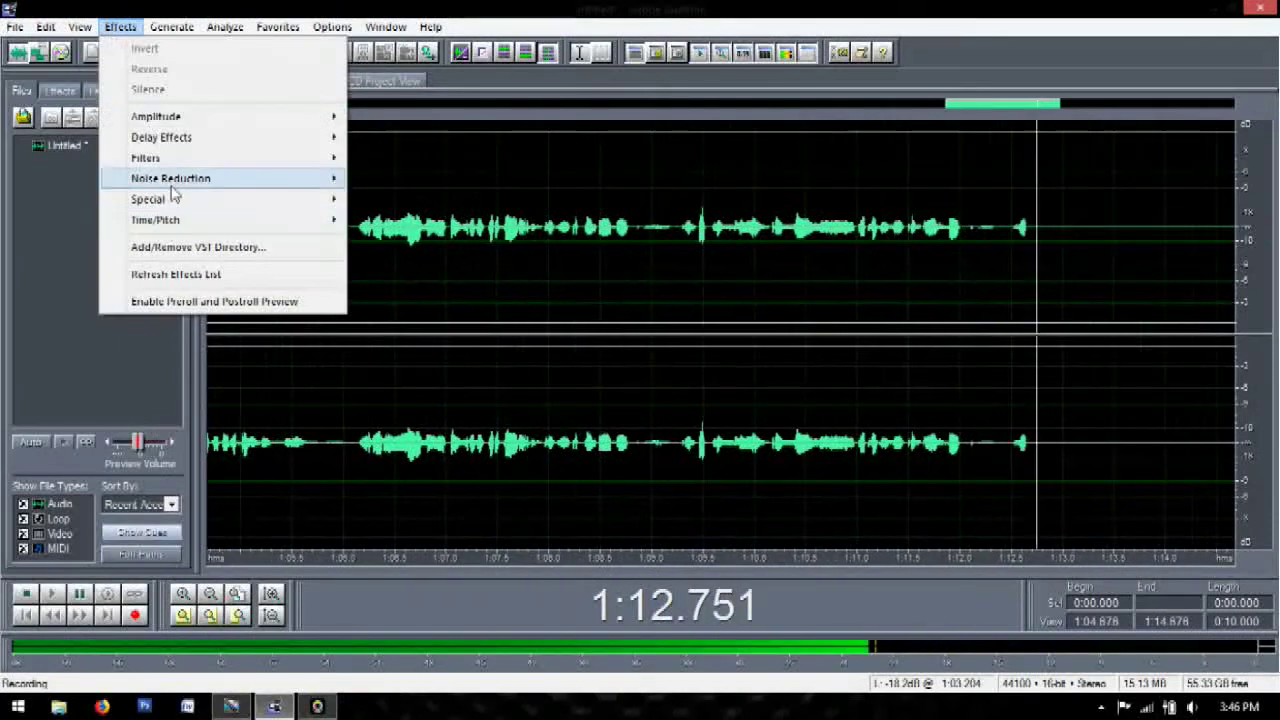
{"action": "left_click", "coordinate": [1002, 25]}
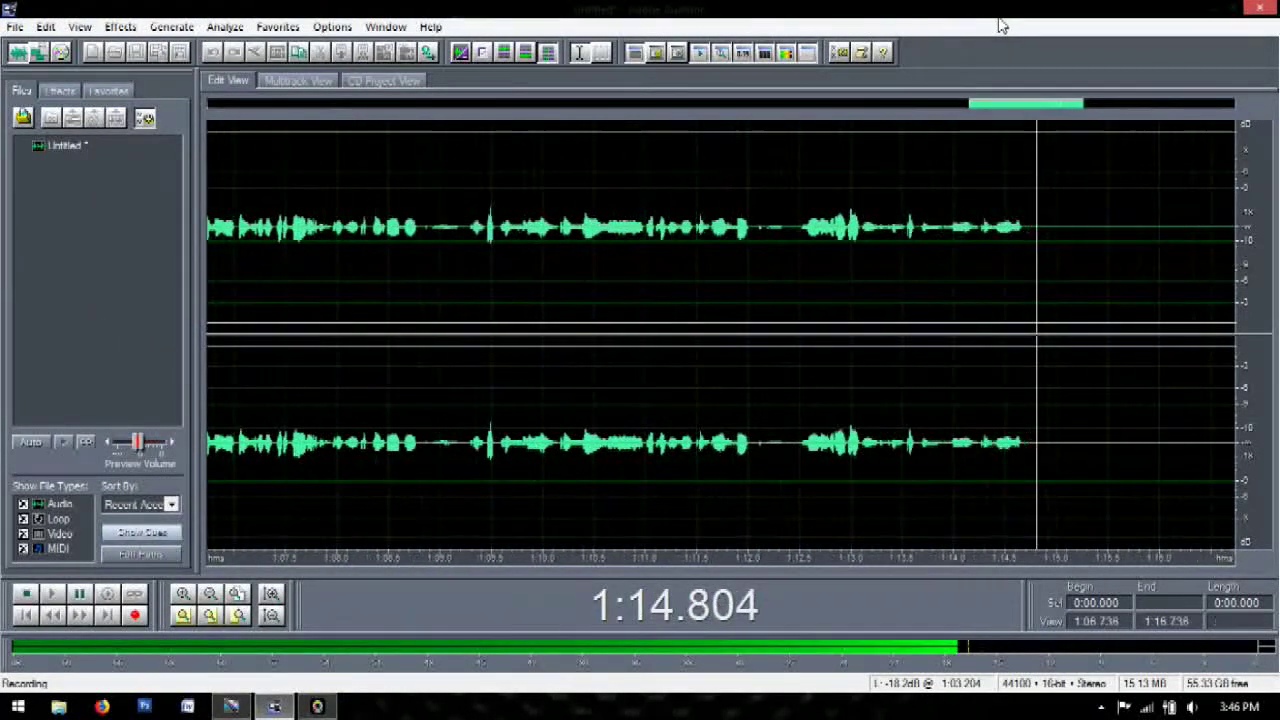
{"action": "left_click", "coordinate": [1233, 8]}
{"action": "right_click", "coordinate": [253, 270]}
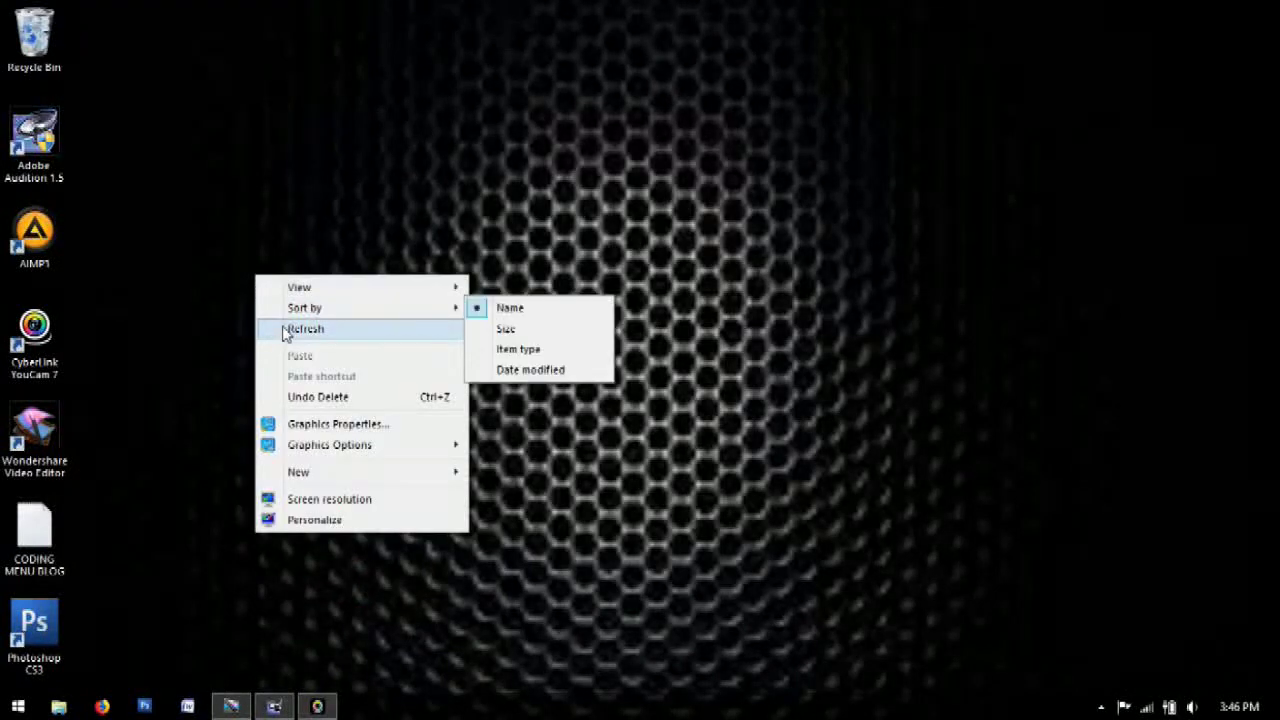
{"action": "left_click", "coordinate": [284, 330]}
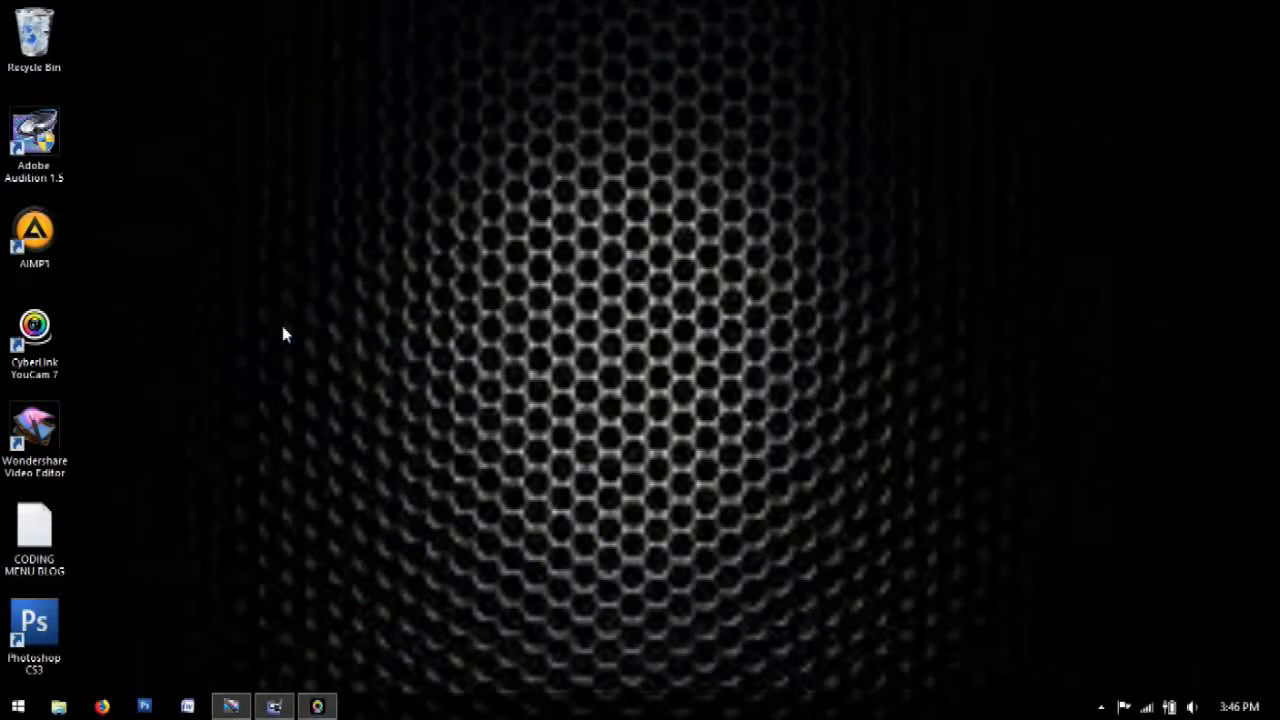
{"action": "right_click", "coordinate": [166, 170]}
{"action": "left_click", "coordinate": [204, 223]}
{"action": "right_click", "coordinate": [133, 431]}
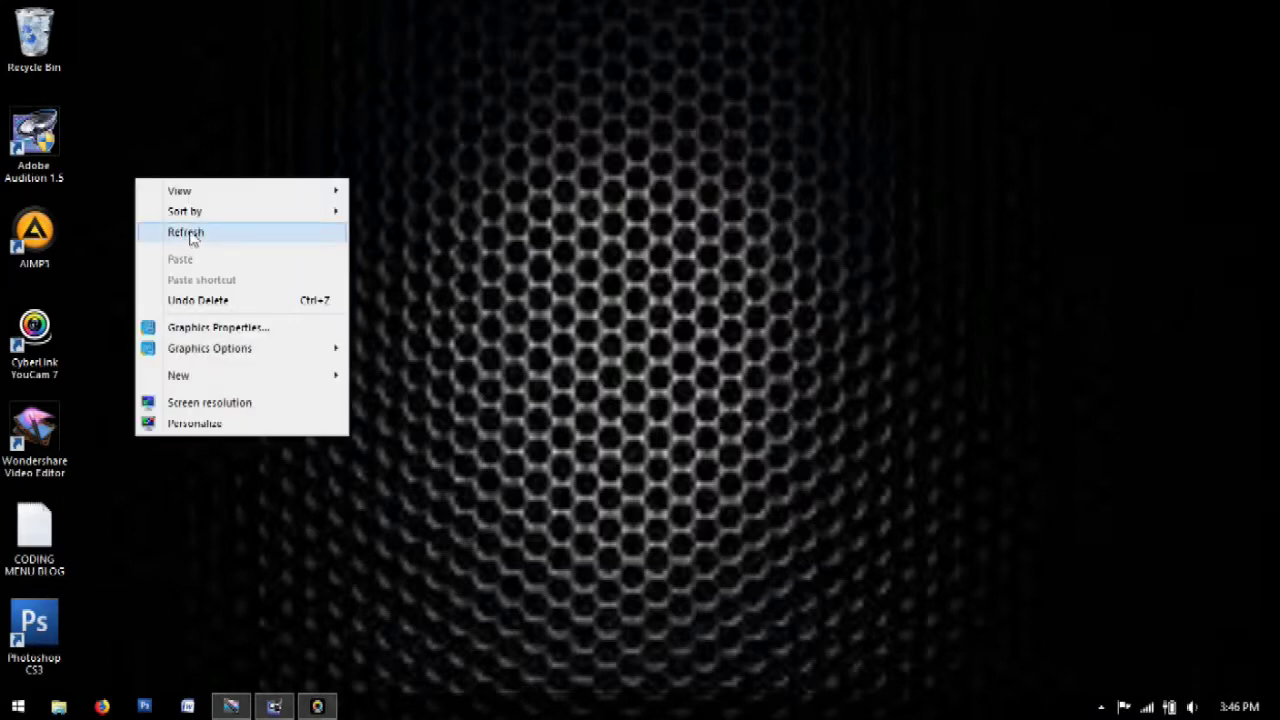
{"action": "left_click", "coordinate": [191, 233]}
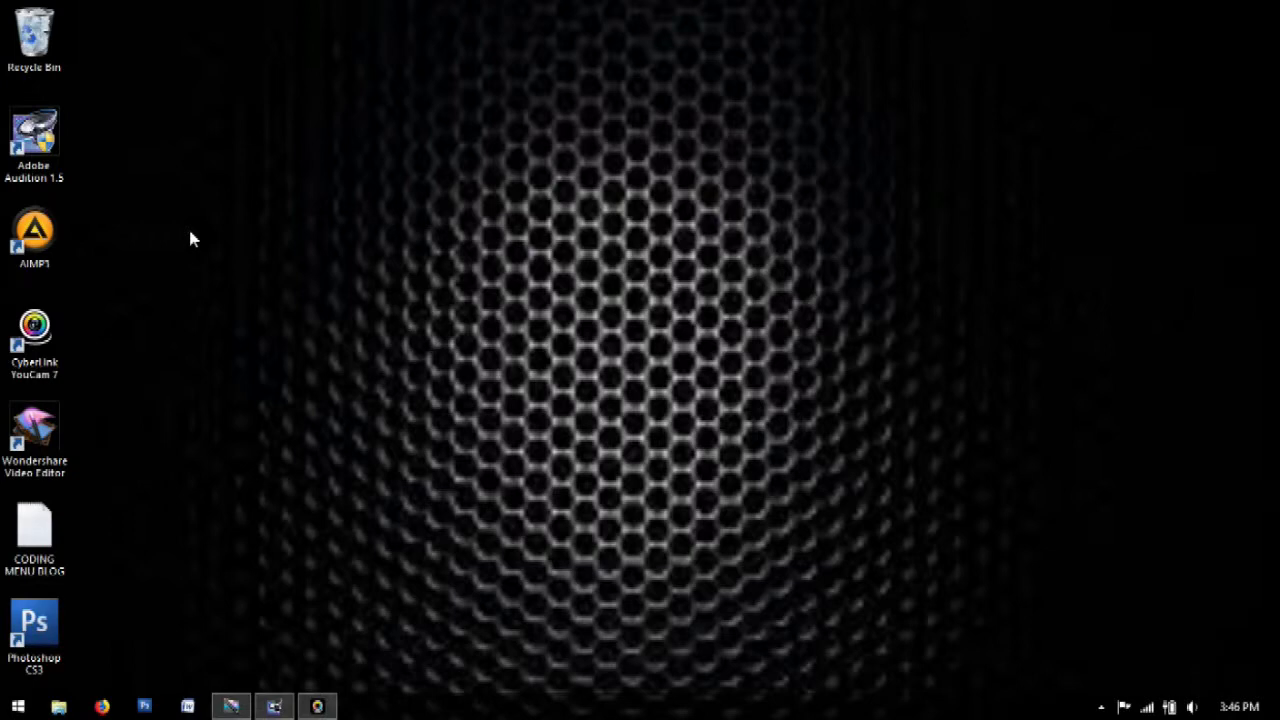
{"action": "right_click", "coordinate": [146, 345]}
{"action": "left_click", "coordinate": [178, 402]}
{"action": "right_click", "coordinate": [177, 398]}
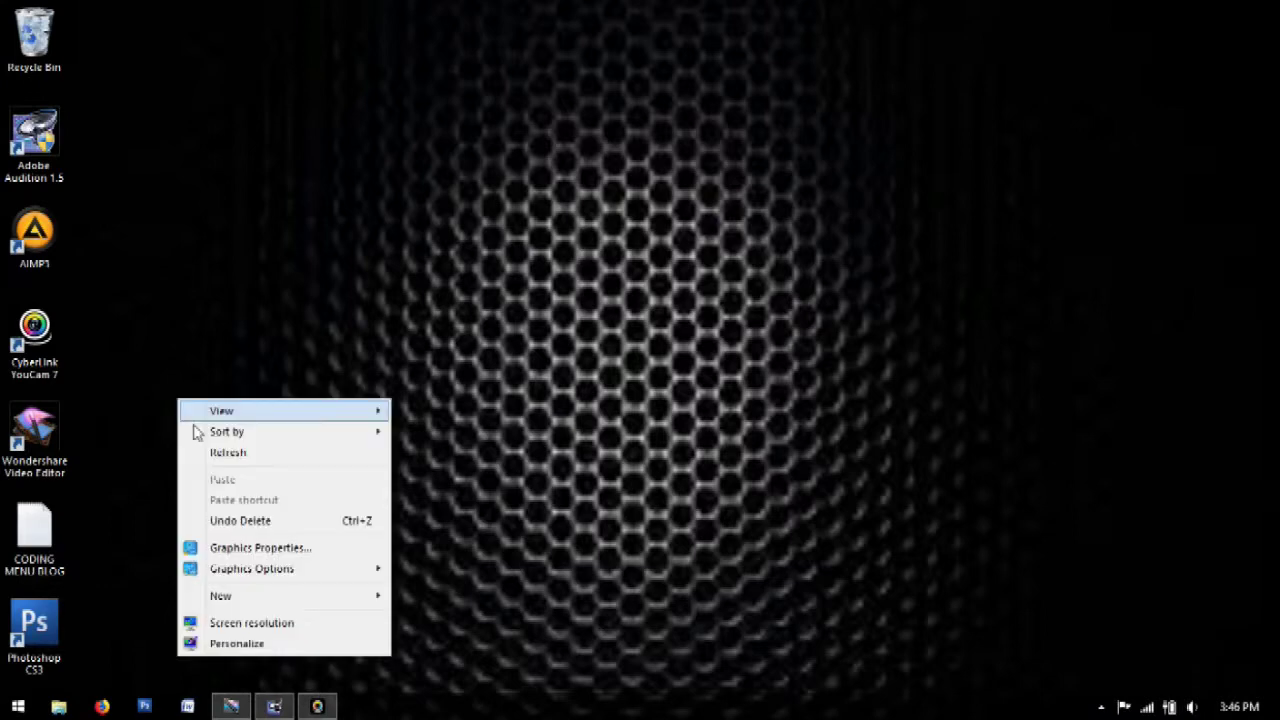
{"action": "left_click", "coordinate": [203, 452]}
{"action": "right_click", "coordinate": [203, 452]}
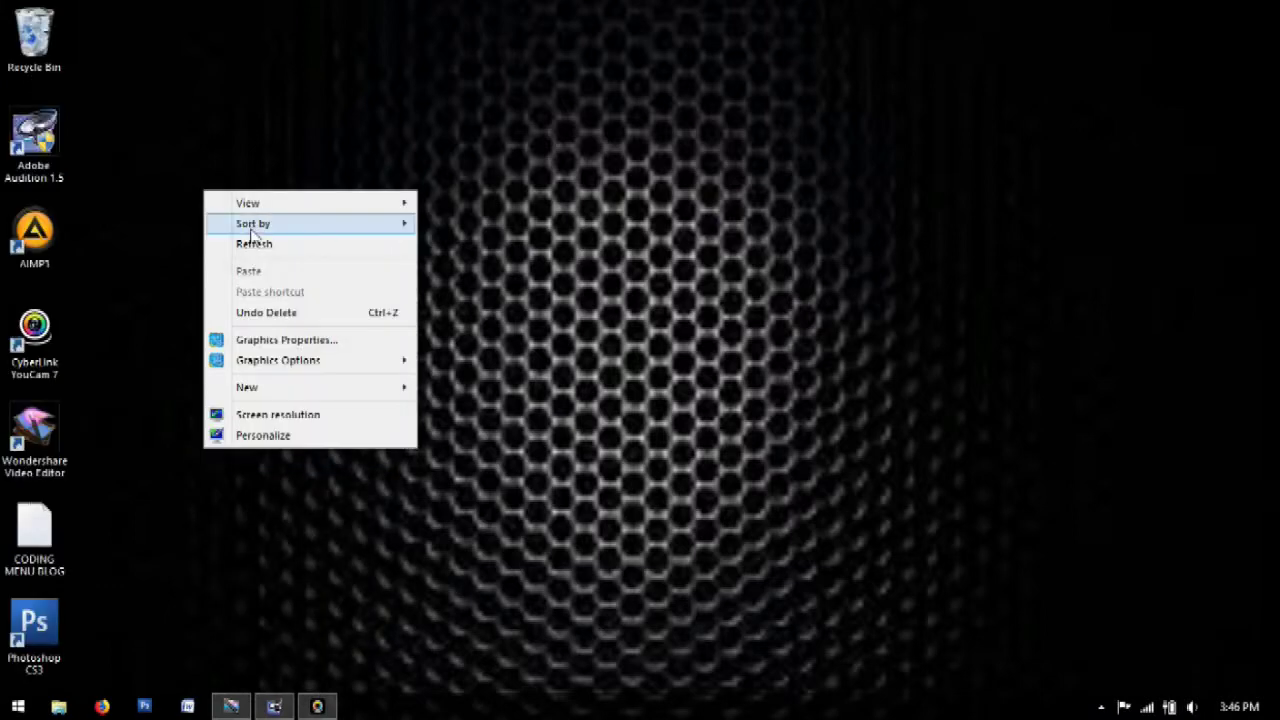
{"action": "left_click", "coordinate": [245, 250]}
{"action": "right_click", "coordinate": [245, 252]}
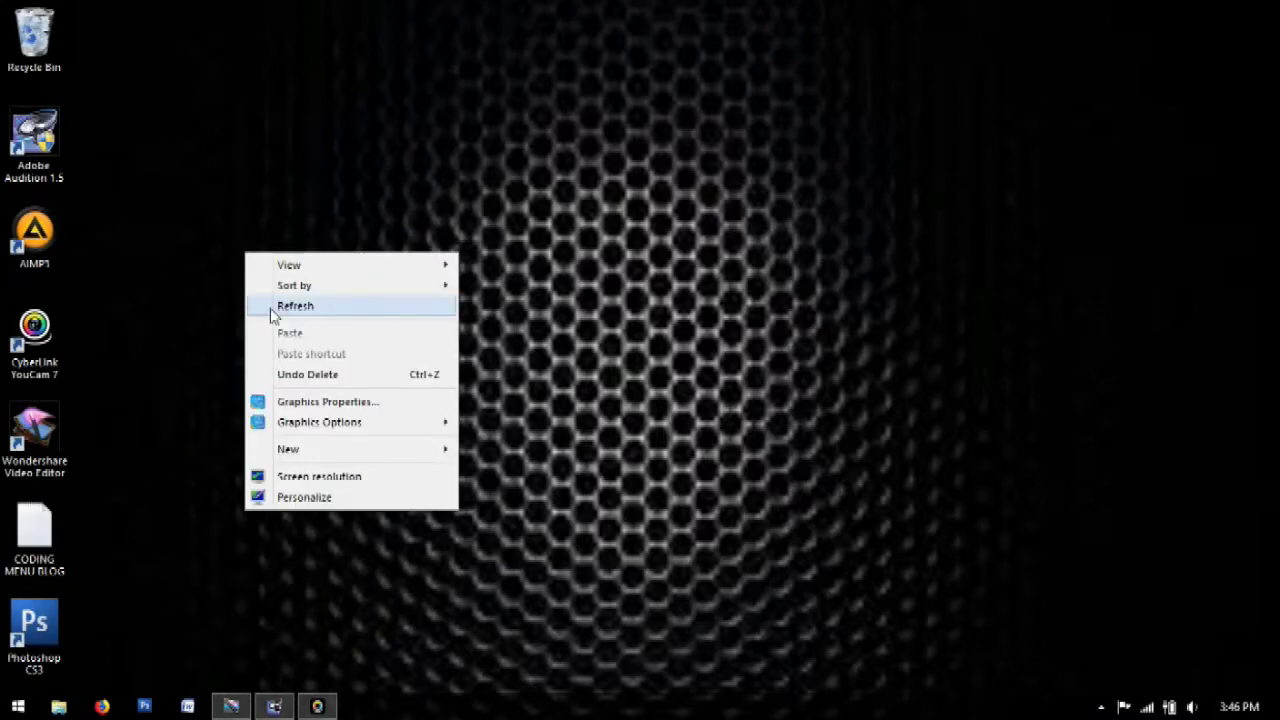
{"action": "left_click", "coordinate": [270, 306]}
{"action": "right_click", "coordinate": [269, 306]}
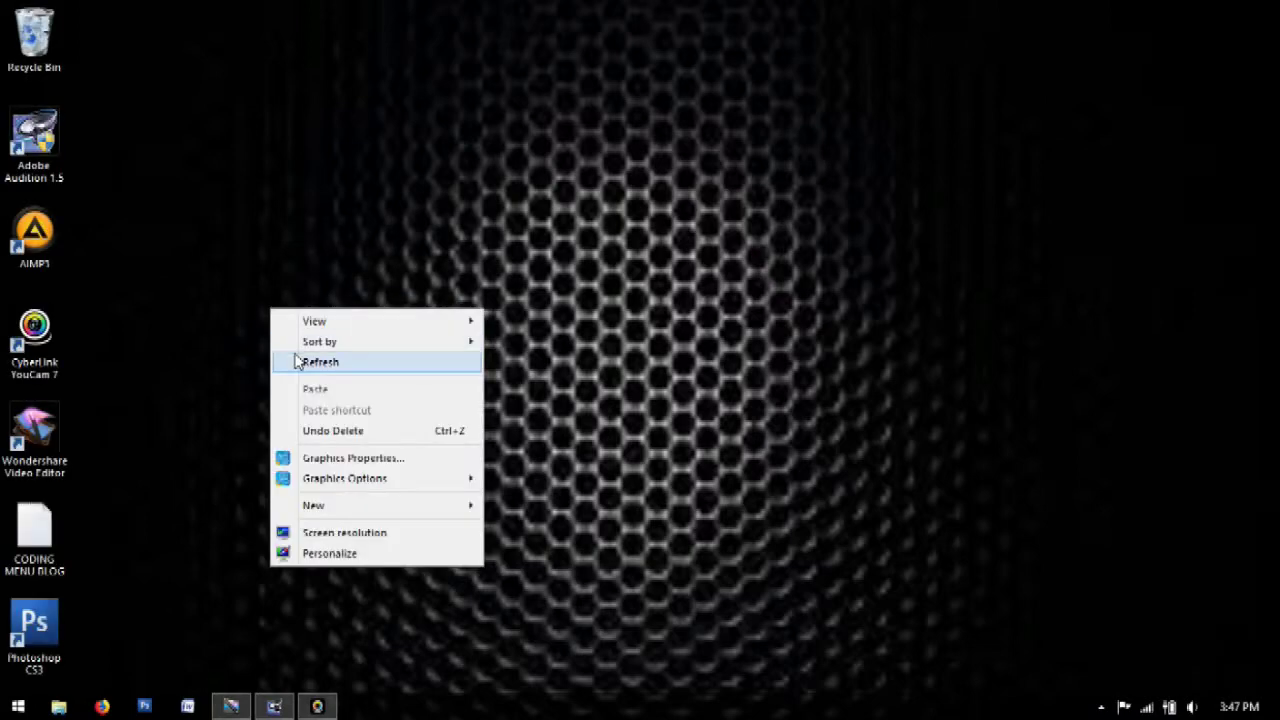
{"action": "left_click", "coordinate": [297, 362]}
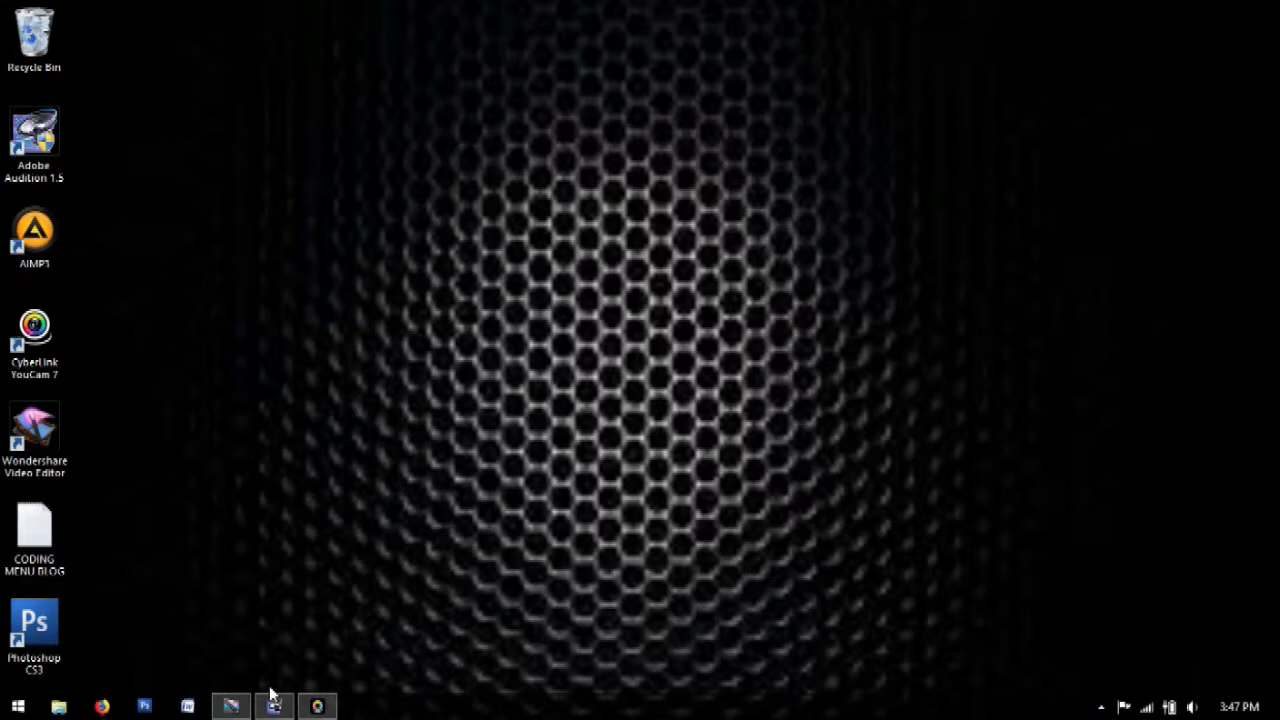
Switch to Wondershare Video Editor and import Capture_20190506_2 and WA JADI from the WA folder under YOUTUBE CHANNEL.
{"action": "left_click", "coordinate": [231, 707]}
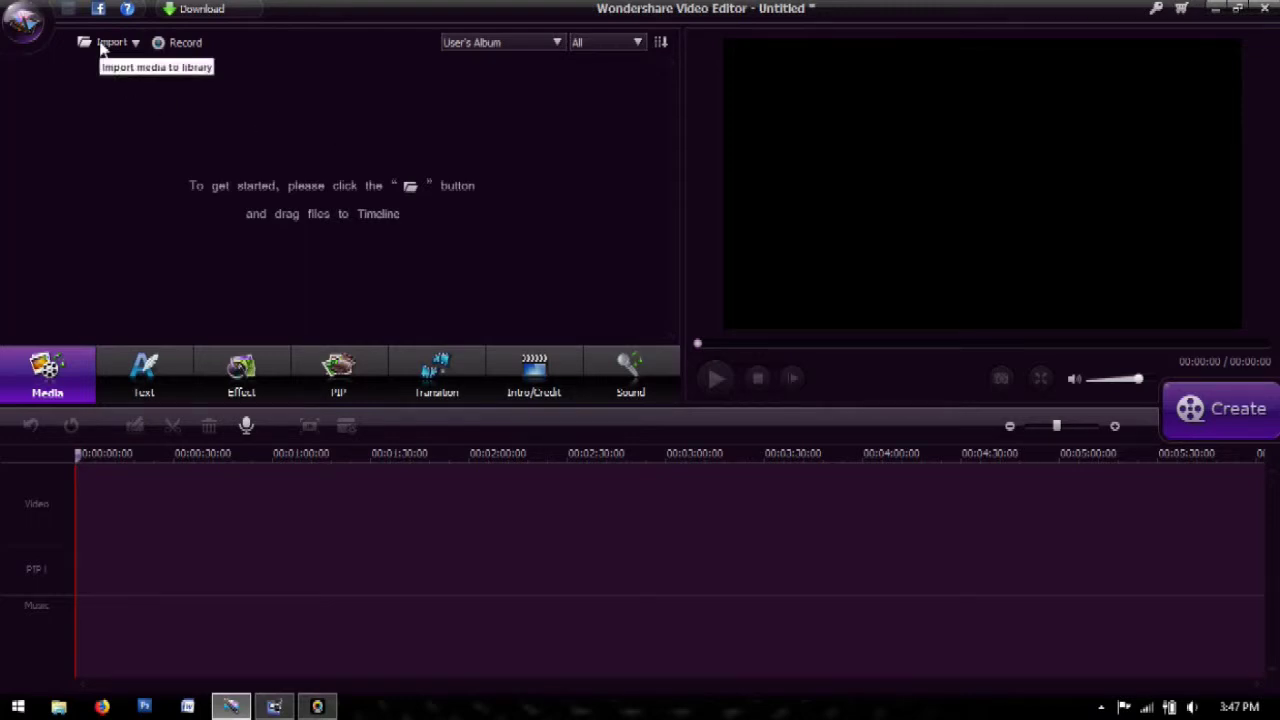
{"action": "double_click", "coordinate": [157, 122]}
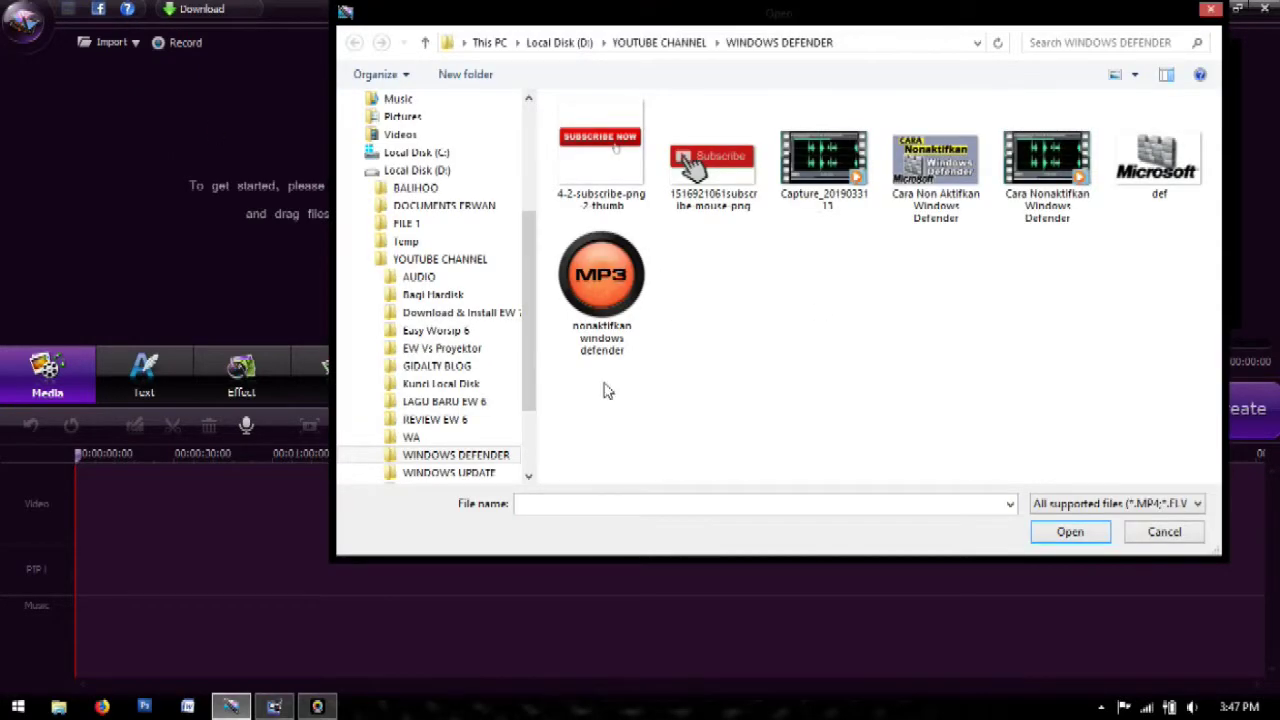
{"action": "left_click", "coordinate": [410, 277]}
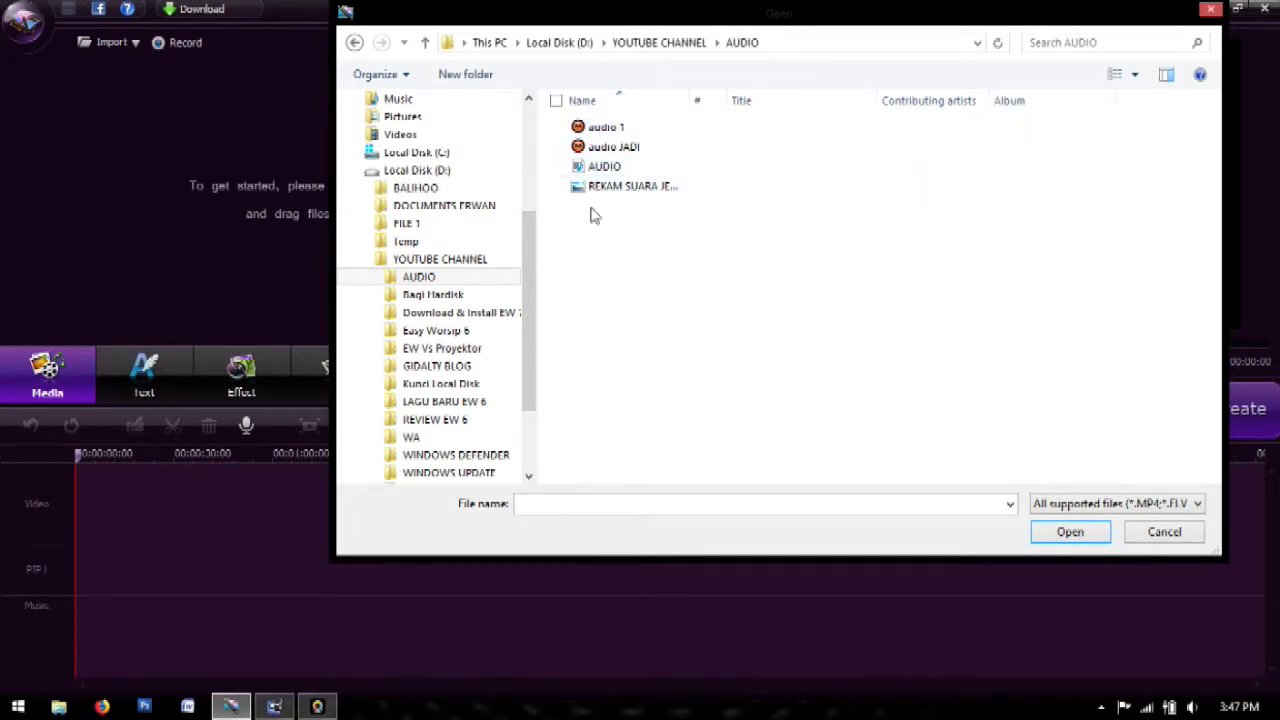
{"action": "left_click", "coordinate": [413, 440]}
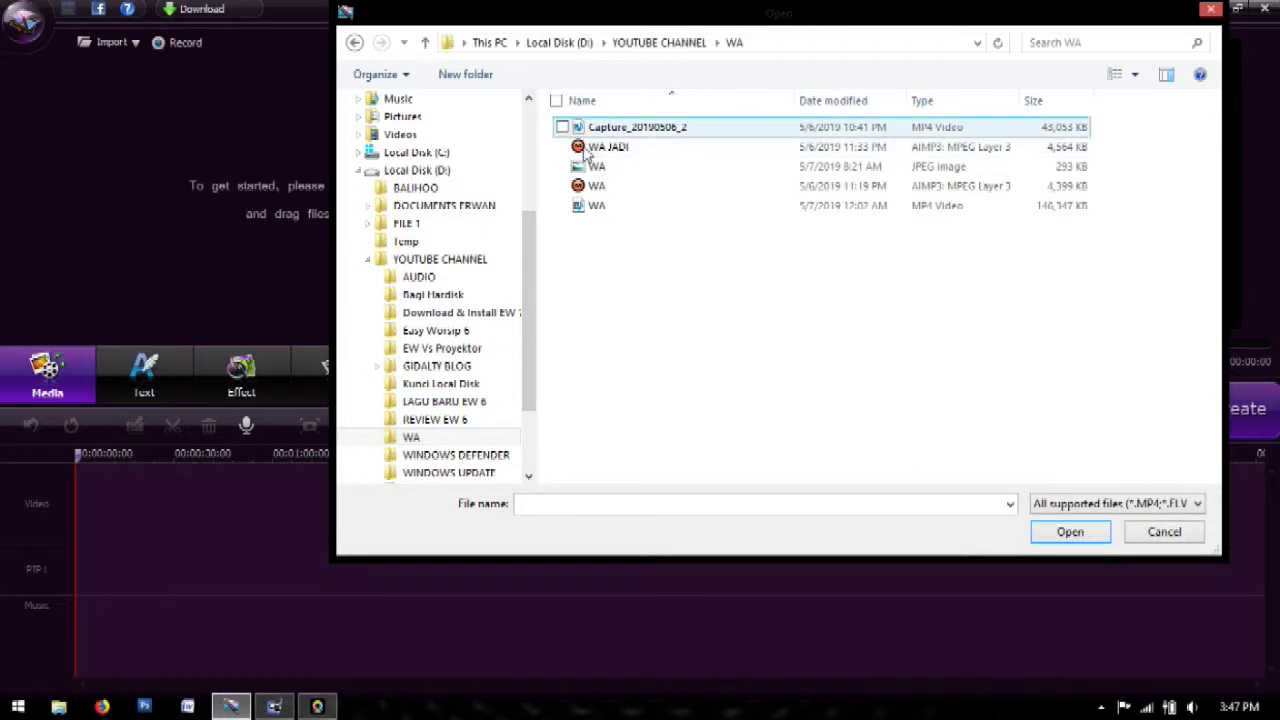
{"action": "left_click", "coordinate": [564, 130]}
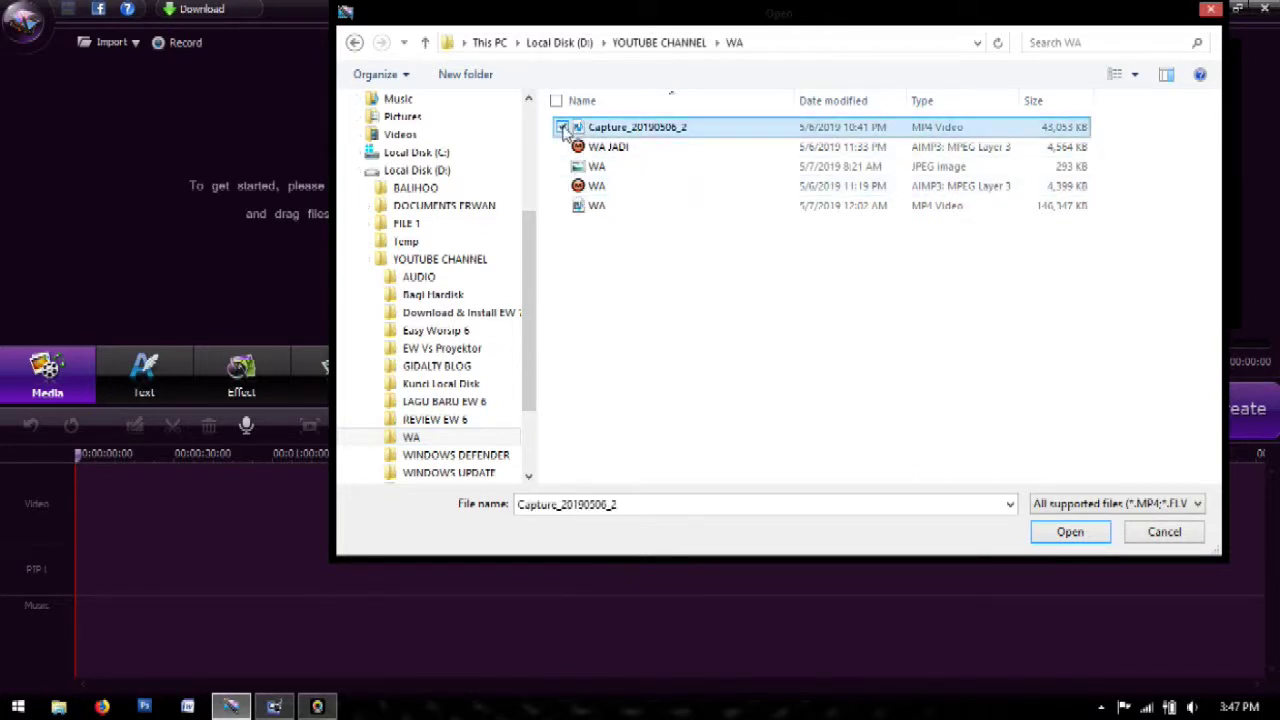
{"action": "left_click", "coordinate": [562, 147]}
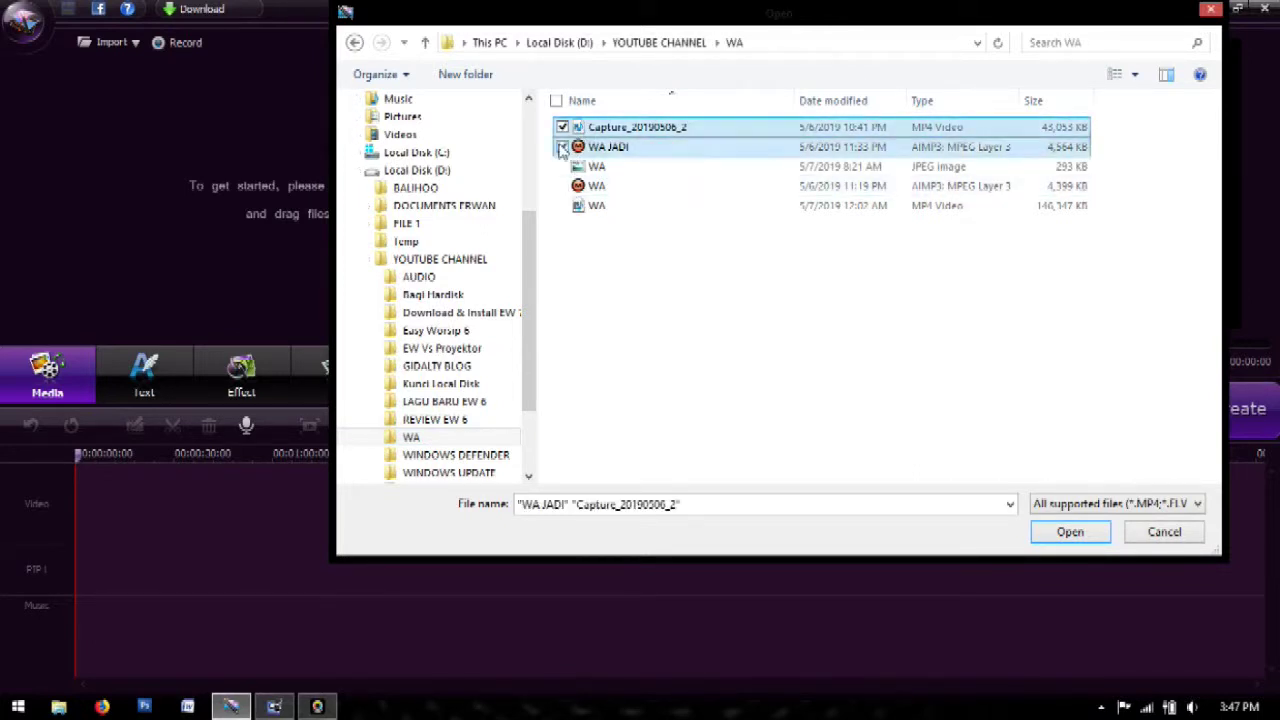
{"action": "left_click", "coordinate": [1078, 533]}
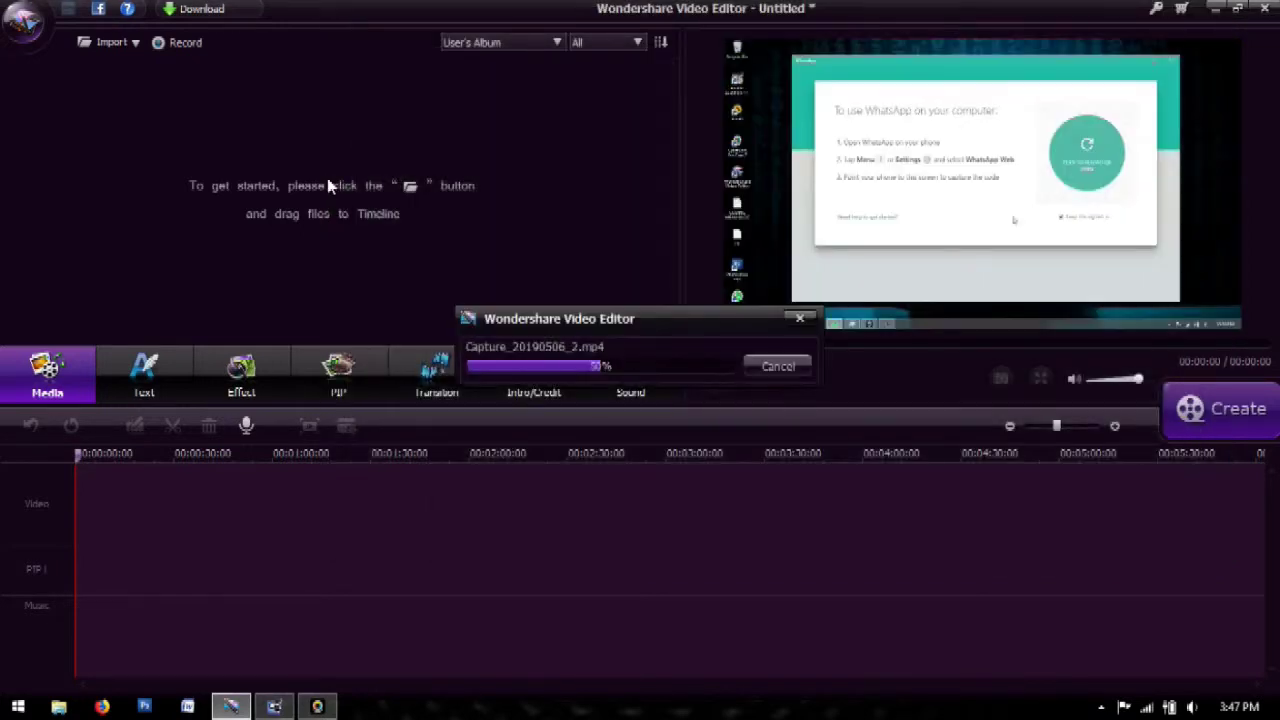
Place Capture_20190506_2 at the start of the video track and WA JADI at the start of the music track.
{"action": "left_click", "coordinate": [57, 137]}
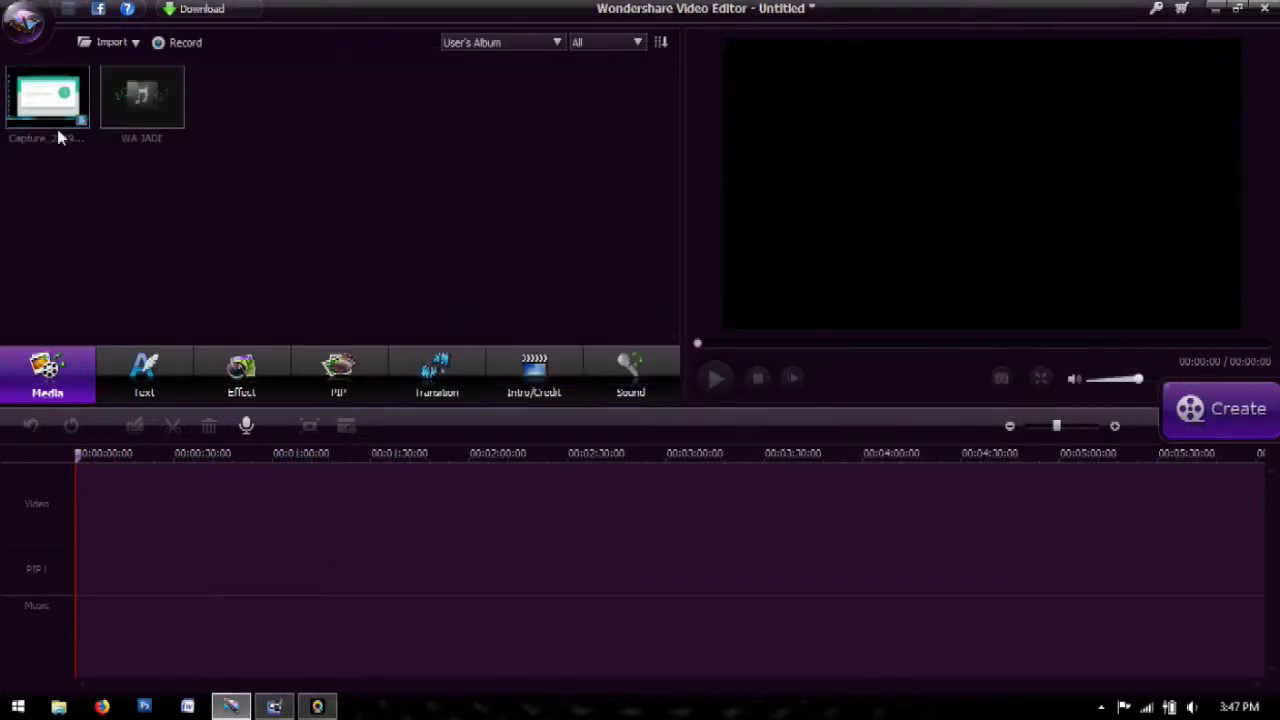
{"action": "left_click_drag", "start_coordinate": [46, 100], "coordinate": [170, 540]}
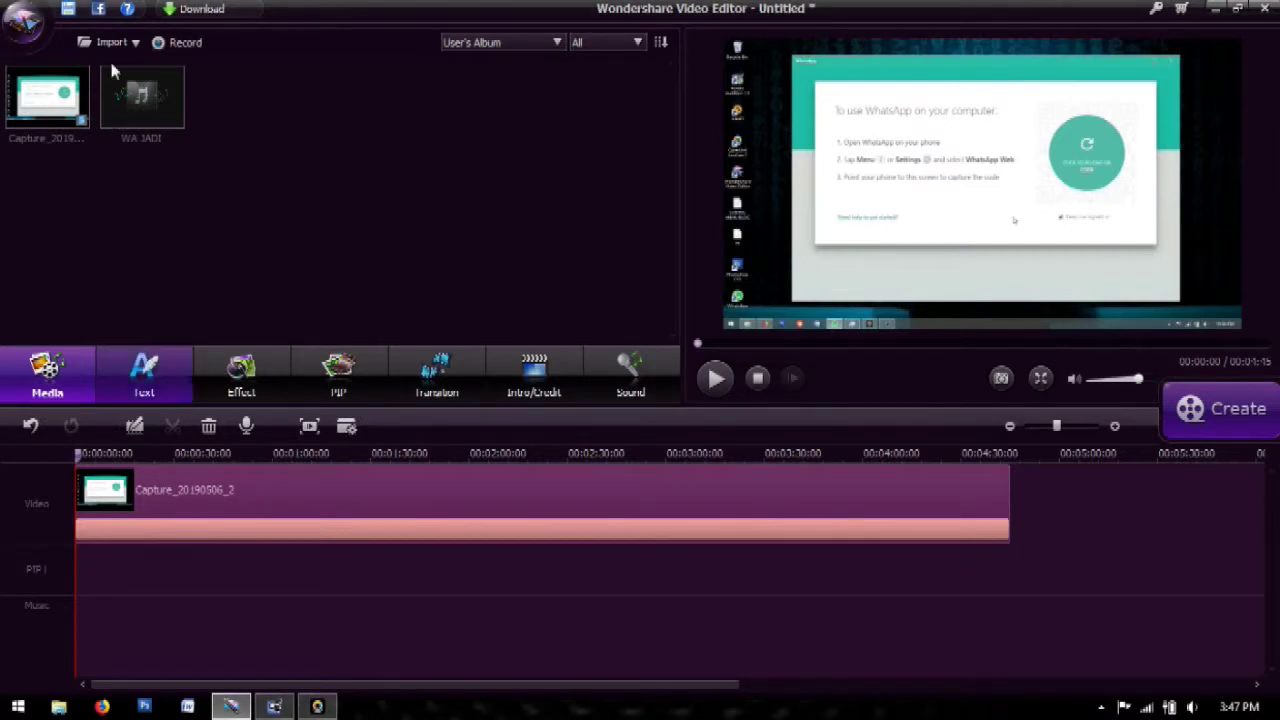
{"action": "left_click", "coordinate": [118, 99]}
{"action": "left_click_drag", "start_coordinate": [186, 381], "coordinate": [86, 613]}
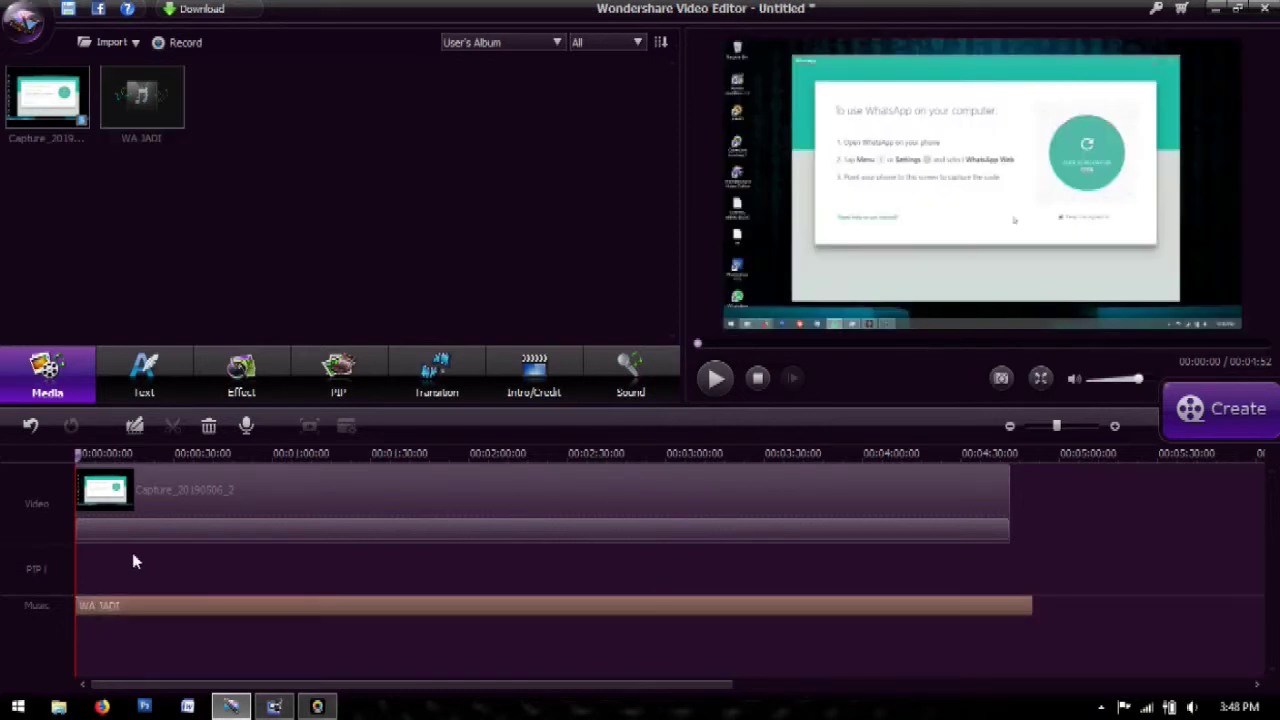
Shift the WA JADI audio on the music track so it starts about 4 seconds into the timeline.
{"action": "left_click", "coordinate": [184, 489]}
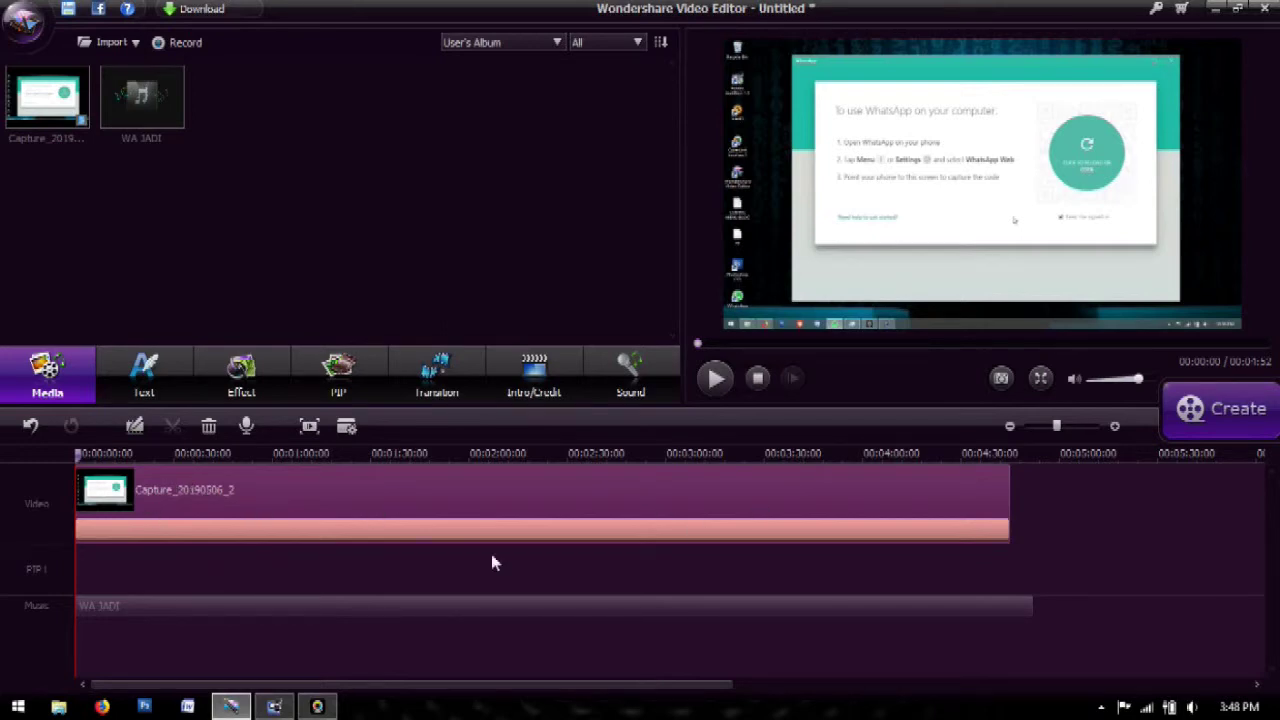
{"action": "left_click", "coordinate": [109, 614]}
{"action": "left_click", "coordinate": [138, 492]}
{"action": "left_click", "coordinate": [103, 606]}
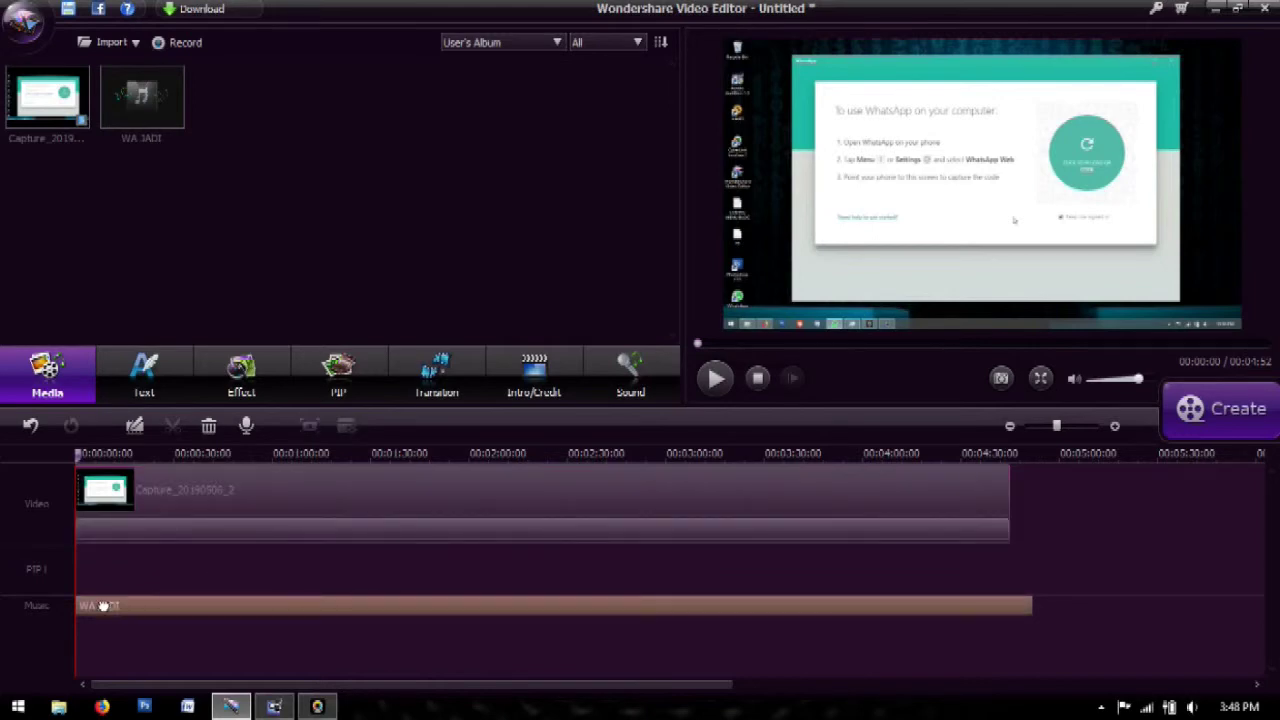
{"action": "left_click_drag", "start_coordinate": [103, 606], "coordinate": [130, 612]}
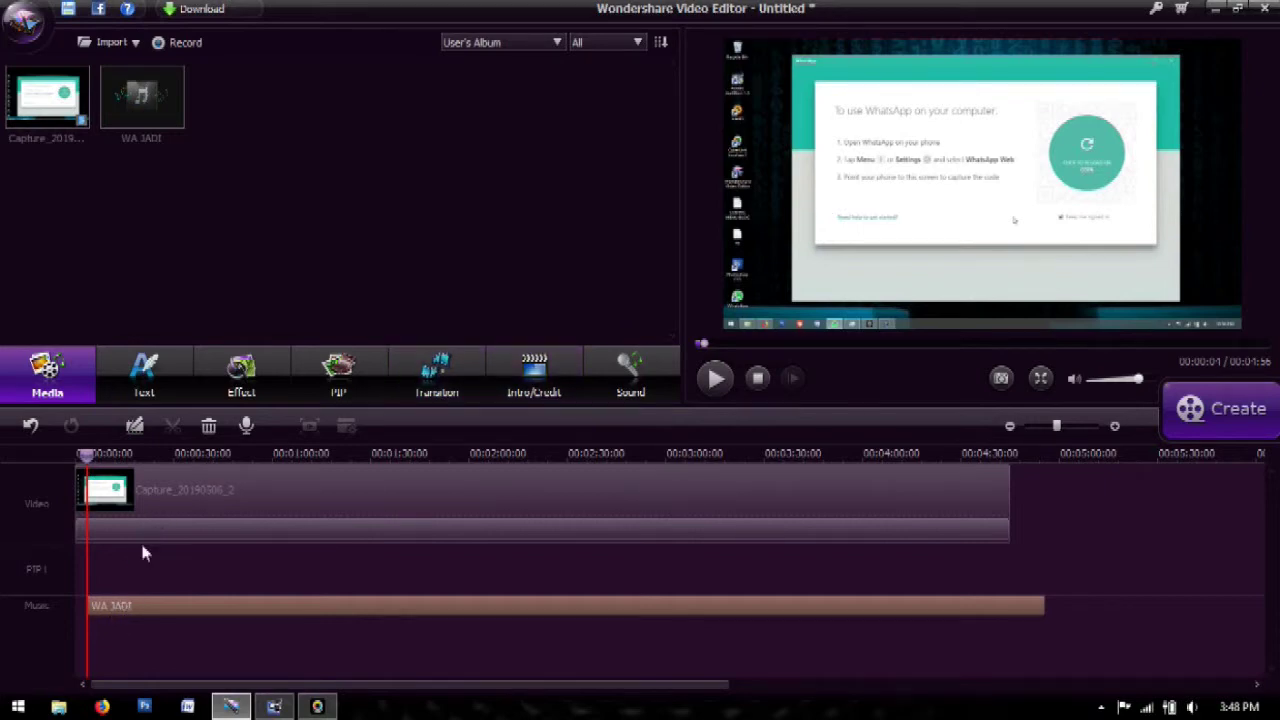
{"action": "mouse_move", "coordinate": [140, 606]}
{"action": "left_mouse_down"}
{"action": "mouse_move", "coordinate": [160, 609]}
{"action": "mouse_move", "coordinate": [146, 614]}
{"action": "left_mouse_up"}
Mute the original sound of the Capture_20190506_2 clip on the video track.
{"action": "left_click", "coordinate": [138, 491]}
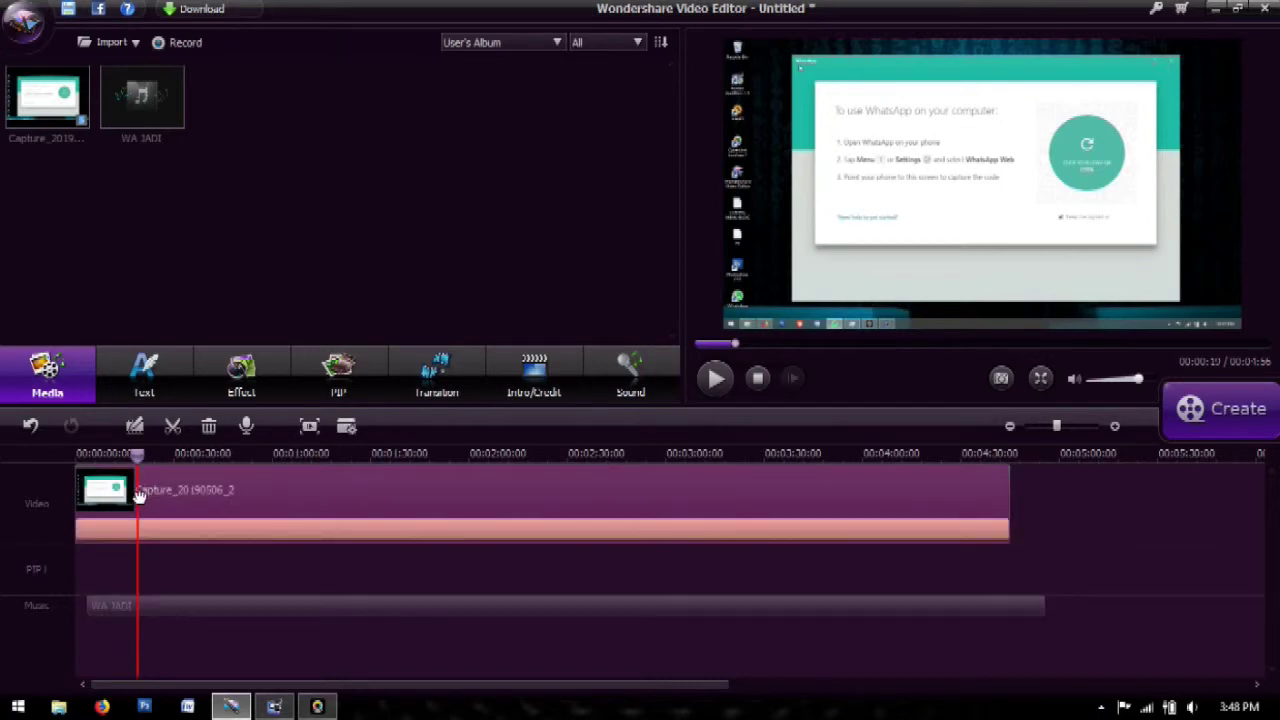
{"action": "right_click", "coordinate": [138, 491]}
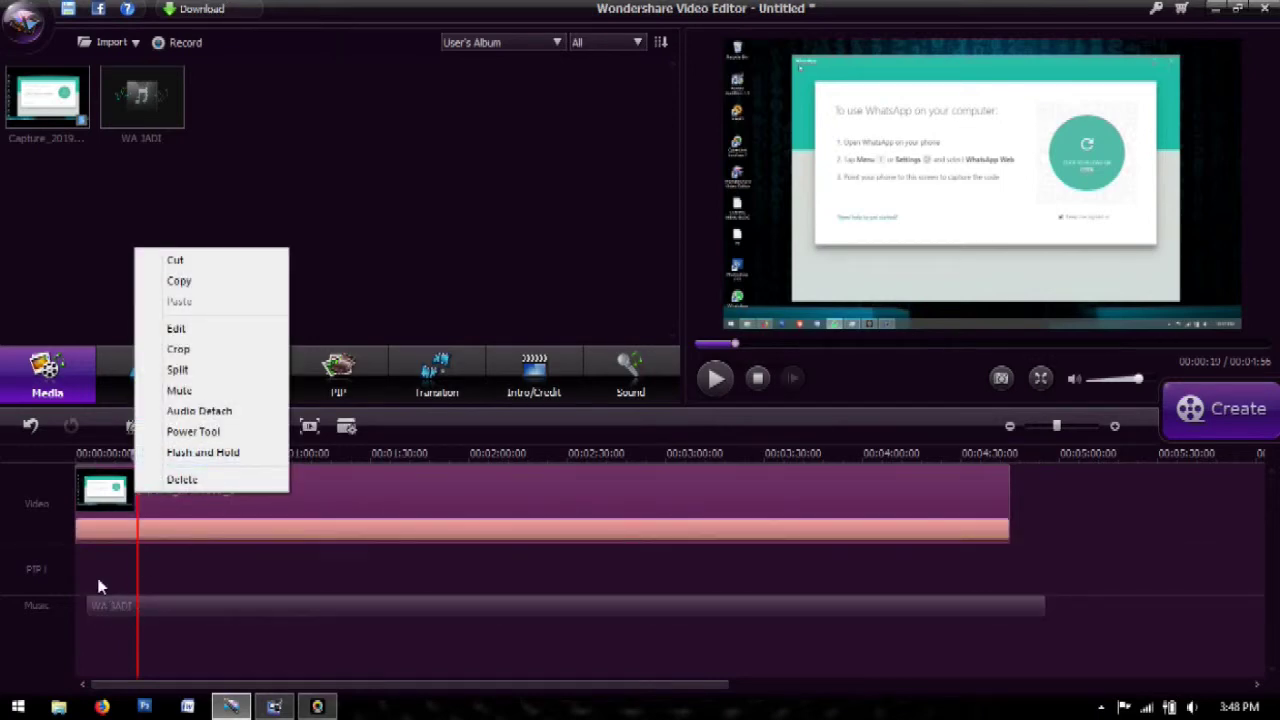
{"action": "left_click", "coordinate": [152, 580]}
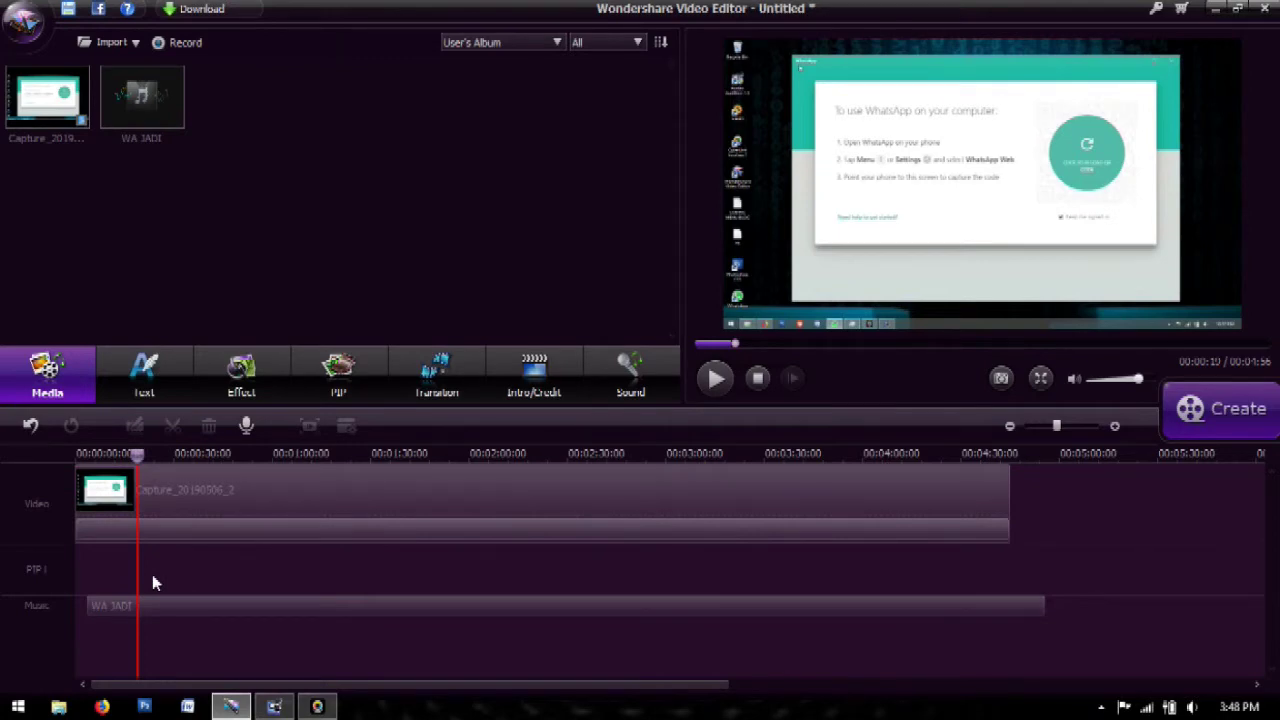
{"action": "left_click", "coordinate": [161, 511]}
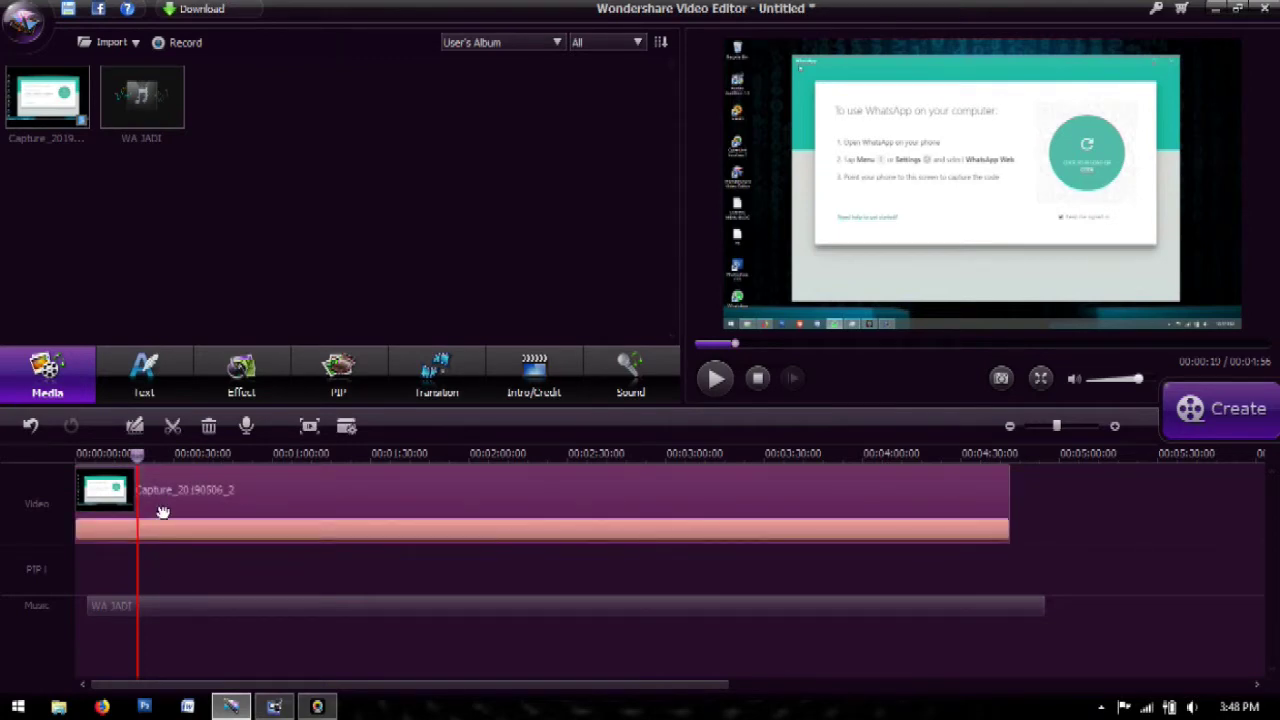
{"action": "right_click", "coordinate": [294, 517]}
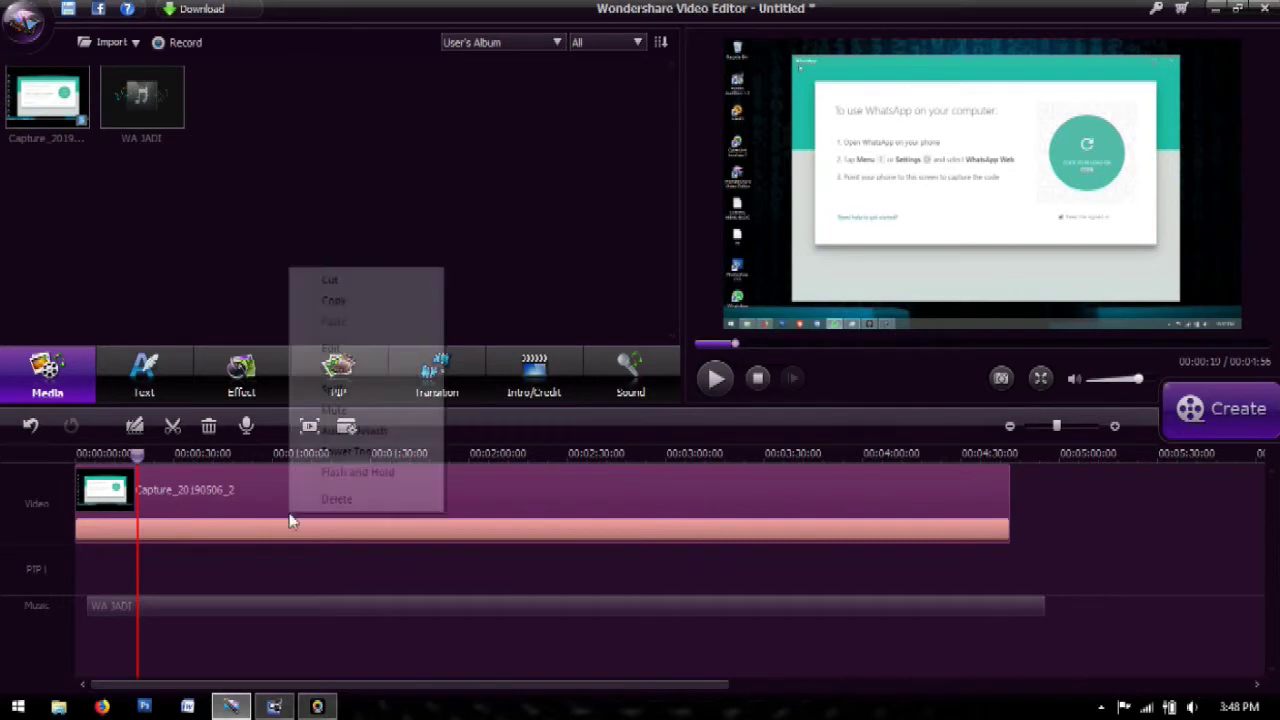
{"action": "left_click", "coordinate": [322, 413]}
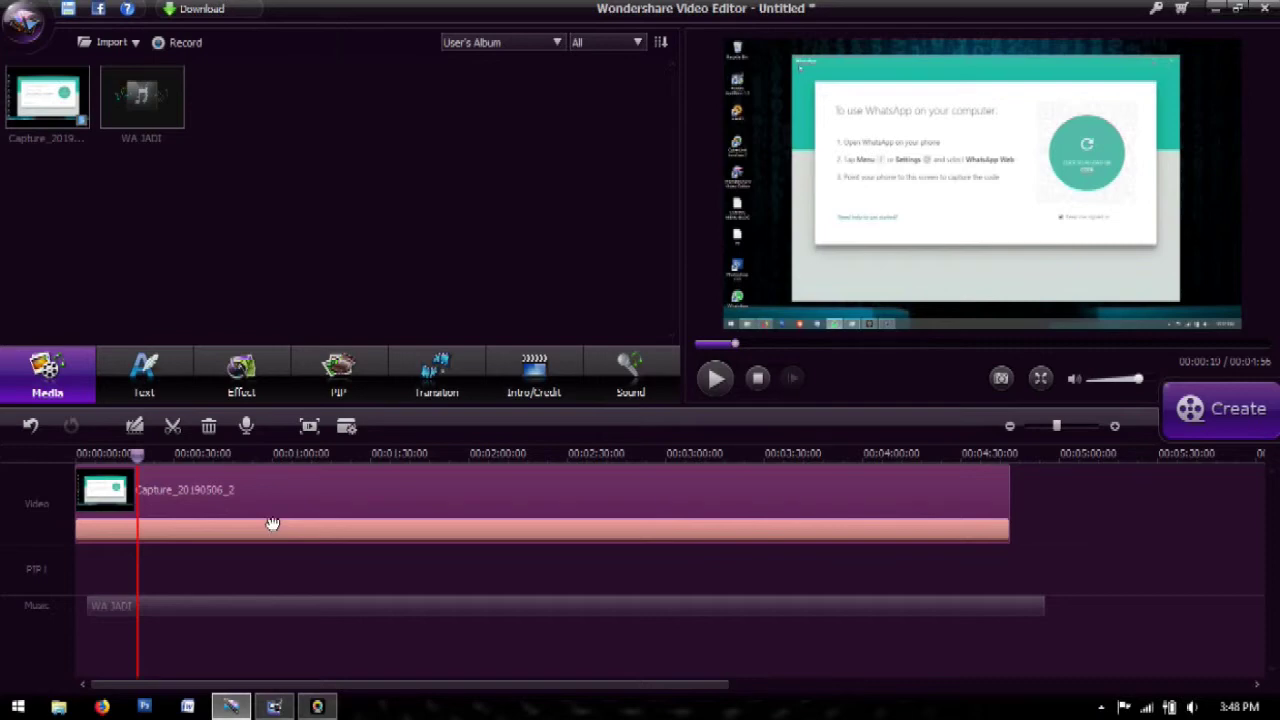
{"action": "right_click", "coordinate": [268, 520]}
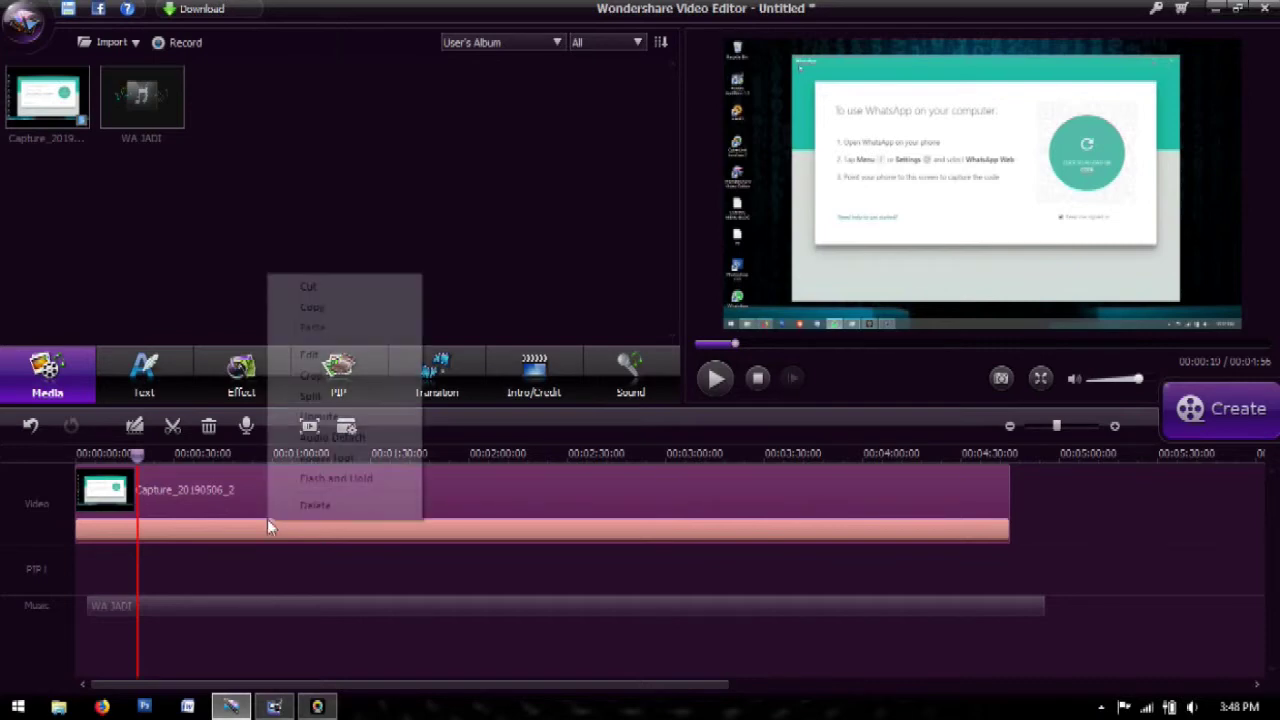
{"action": "left_click", "coordinate": [463, 567]}
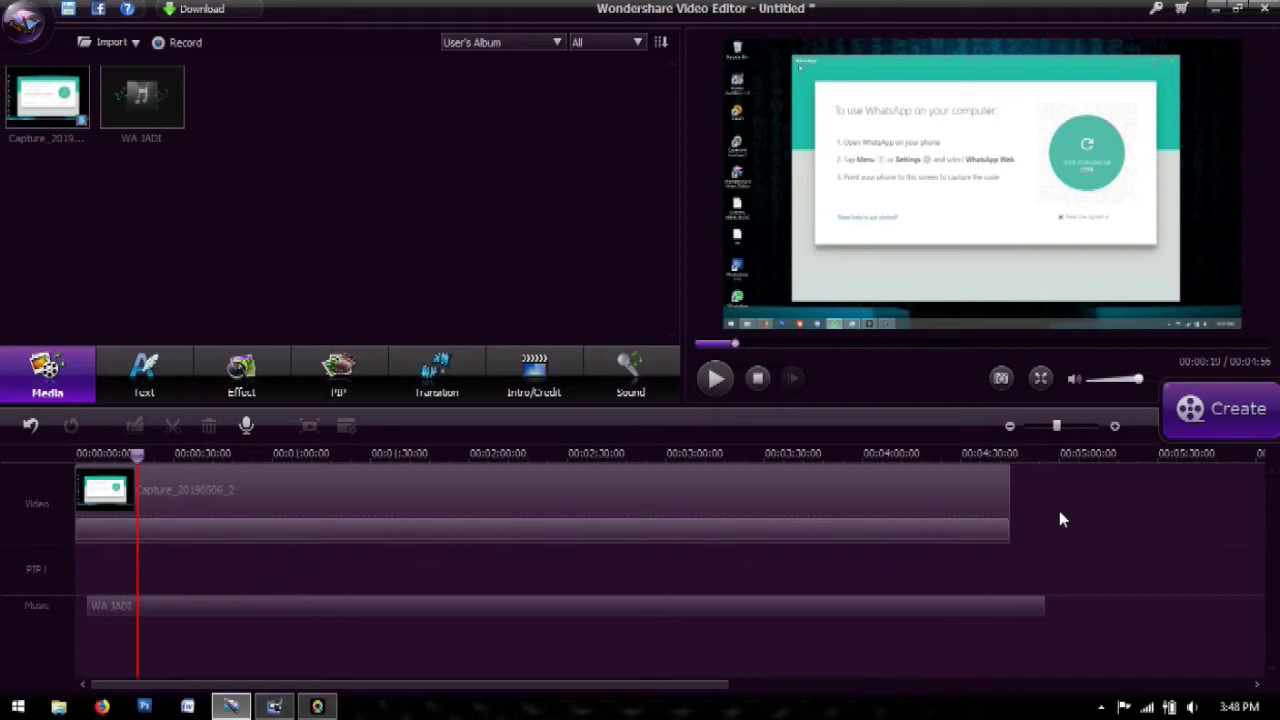
{"action": "left_click", "coordinate": [574, 609]}
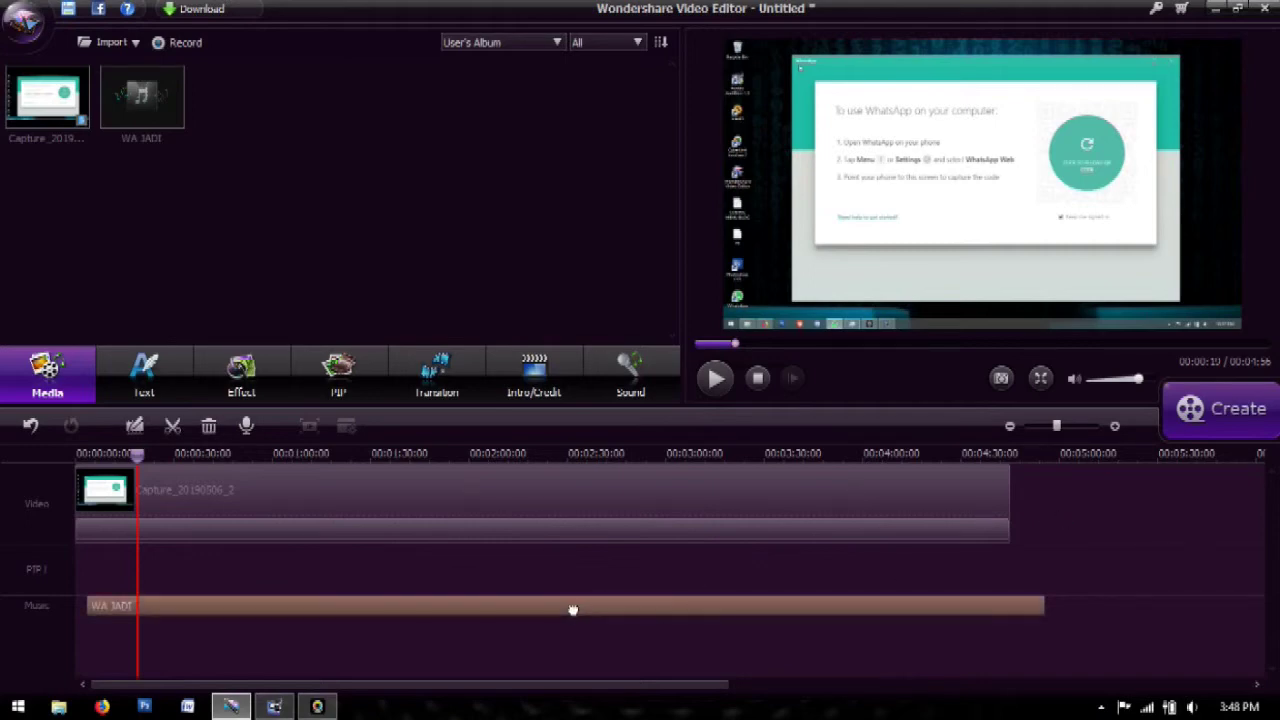
{"action": "left_click", "coordinate": [212, 579]}
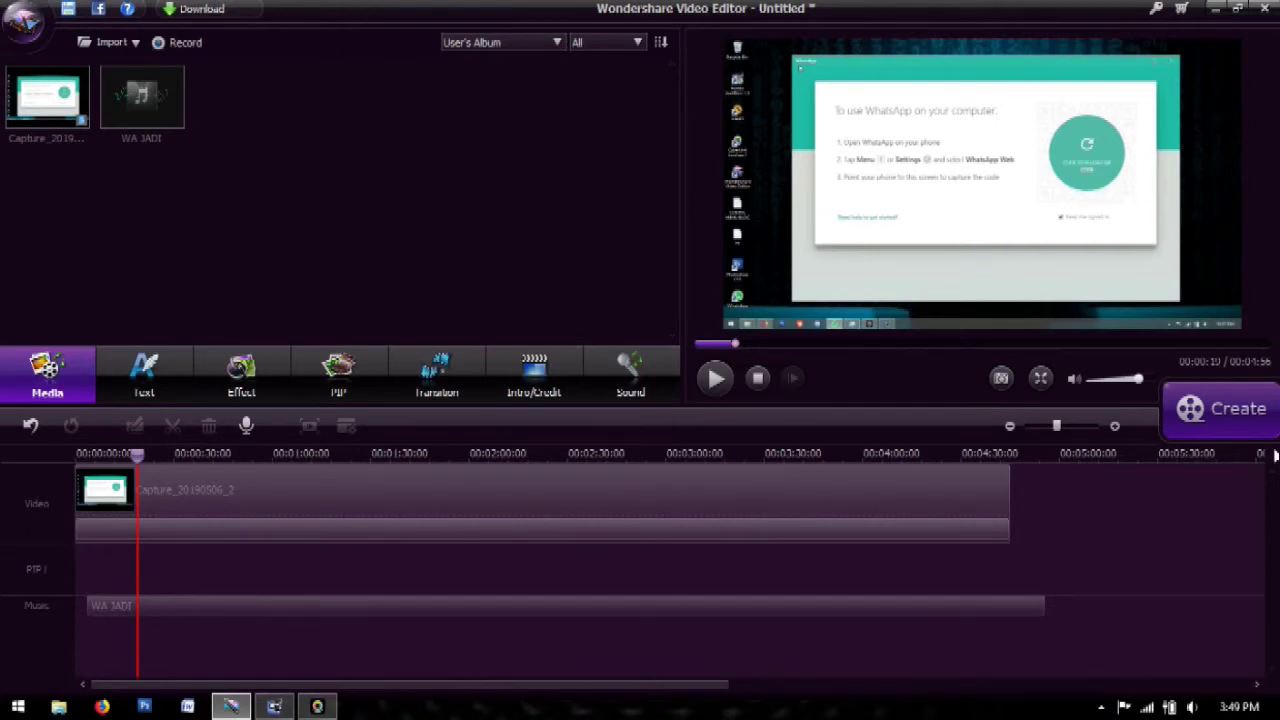
Review the output settings for exporting the project as MP4 video, and close them without creating the file.
{"action": "left_click", "coordinate": [1221, 428]}
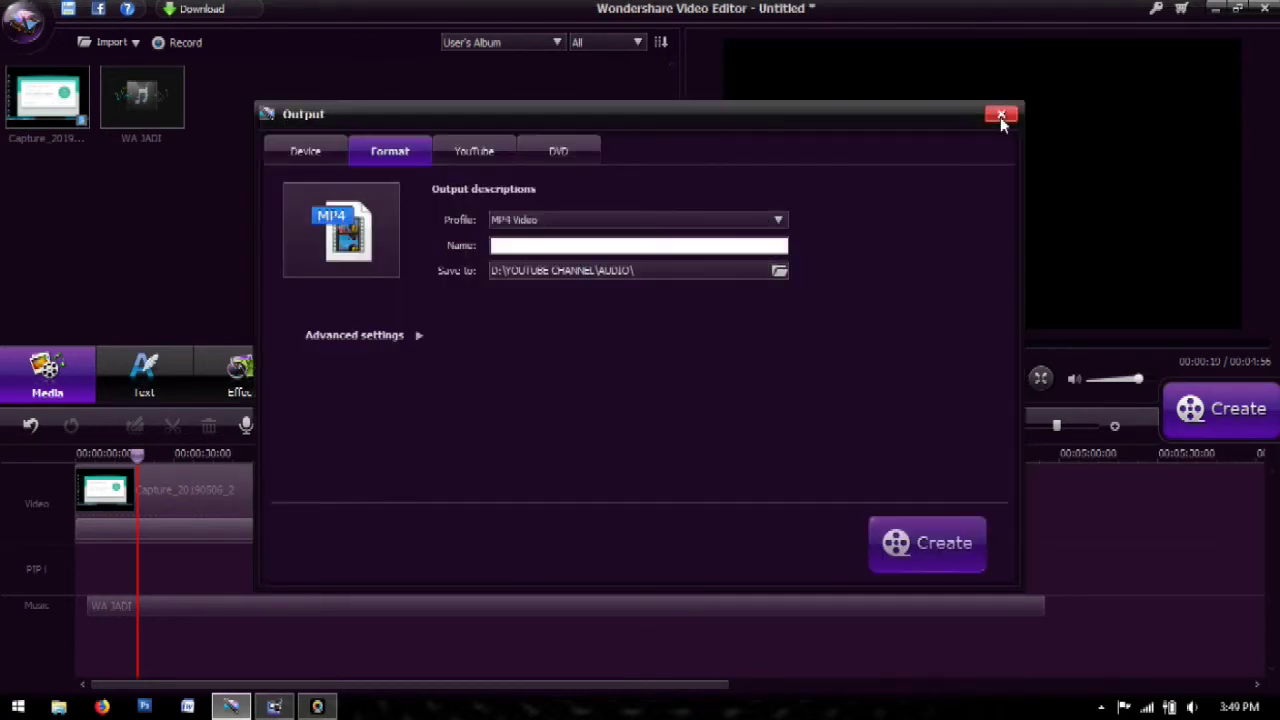
{"action": "left_click", "coordinate": [1000, 117]}
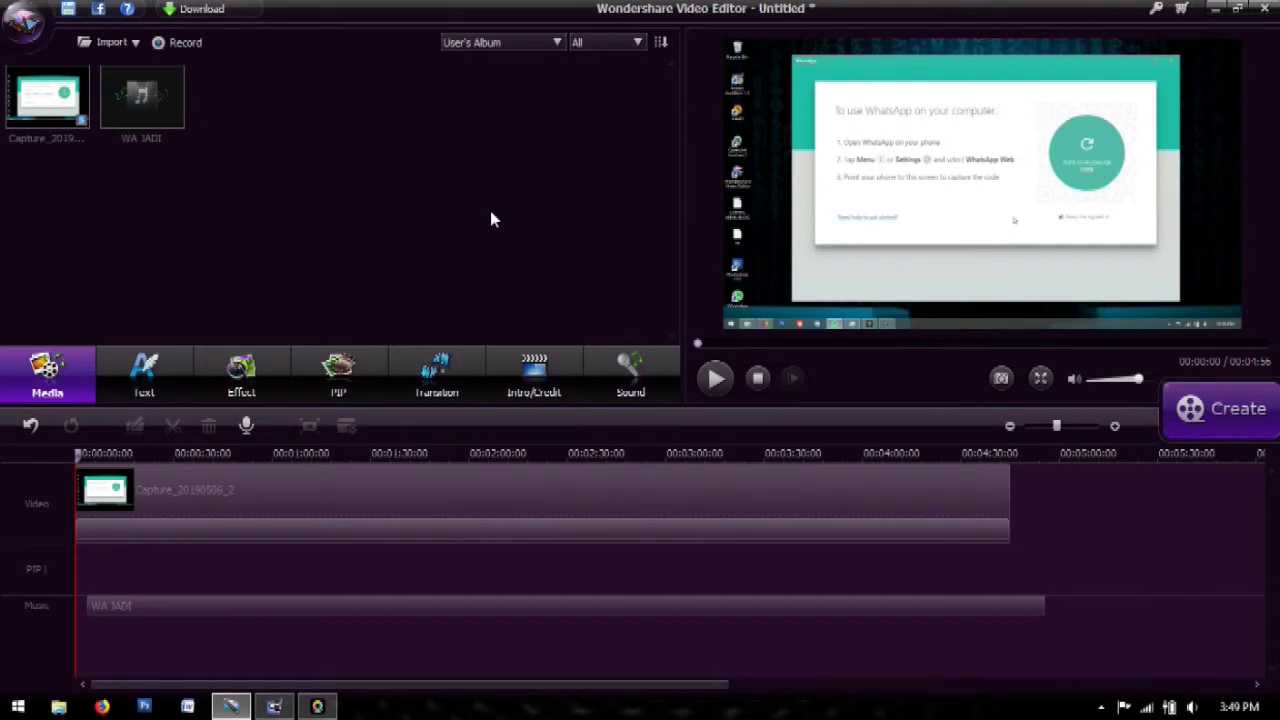
{"action": "left_click", "coordinate": [314, 493]}
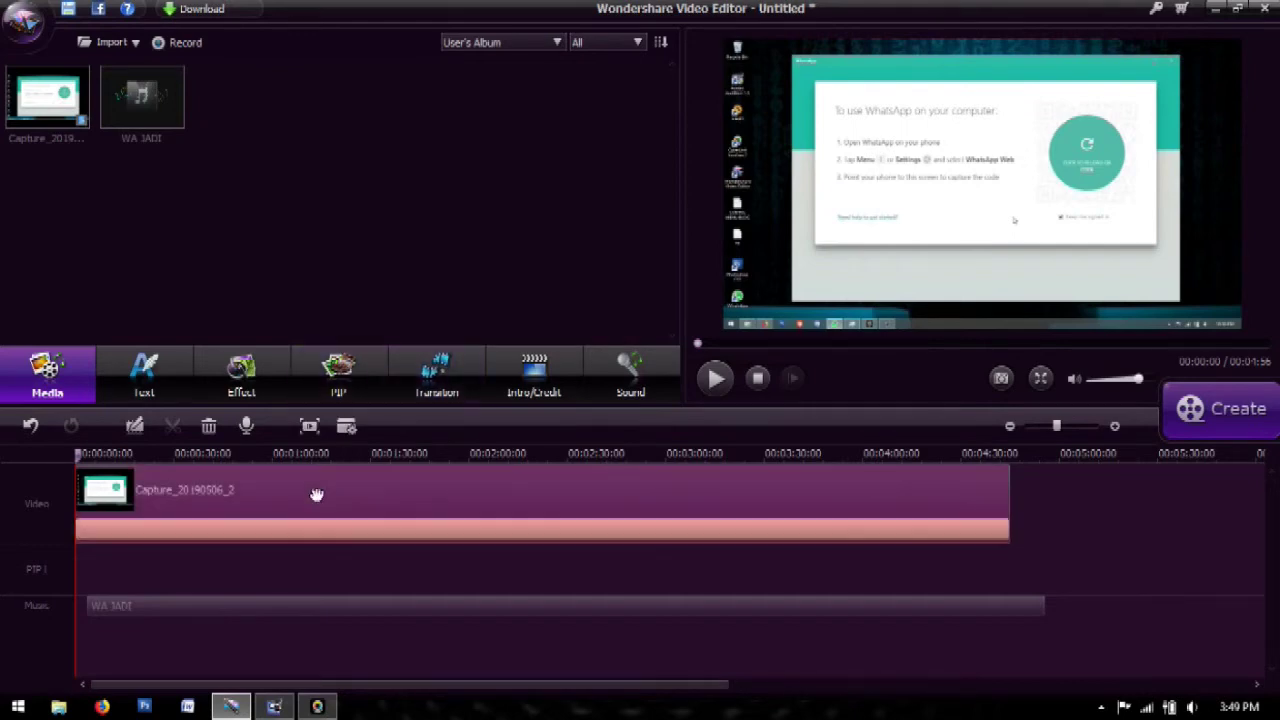
{"action": "left_click", "coordinate": [316, 610]}
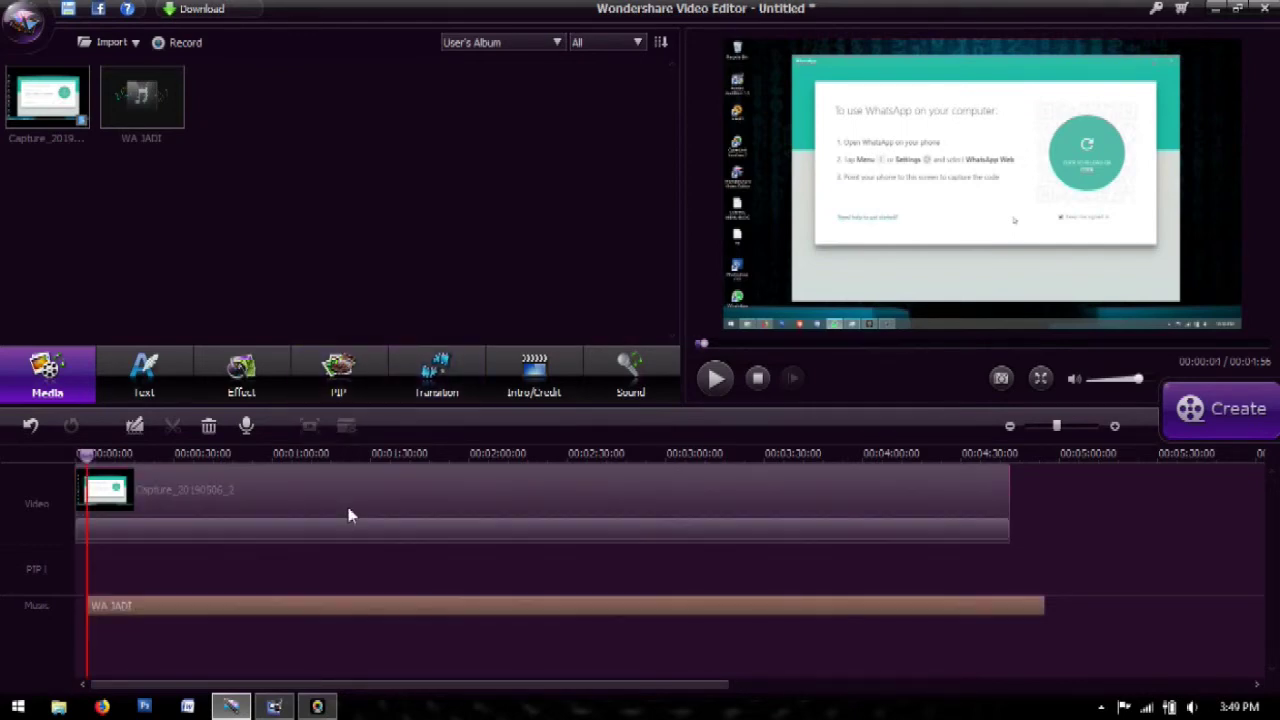
{"action": "left_click", "coordinate": [350, 510]}
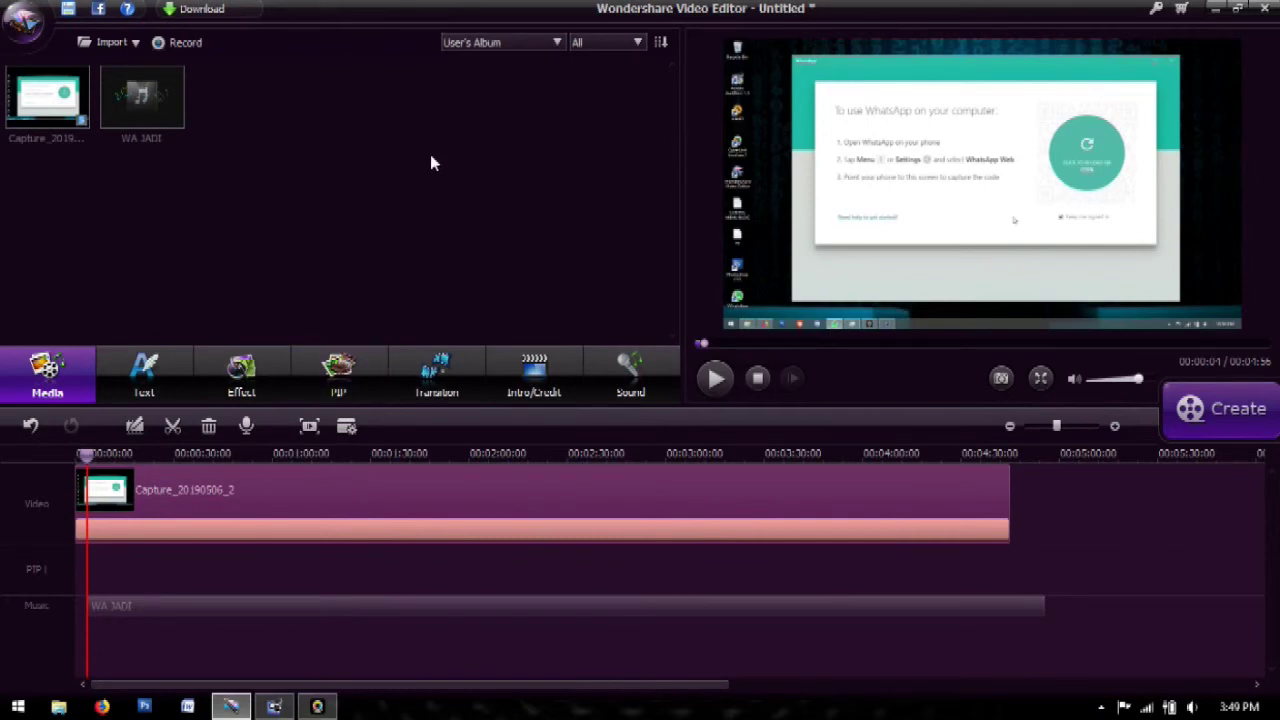